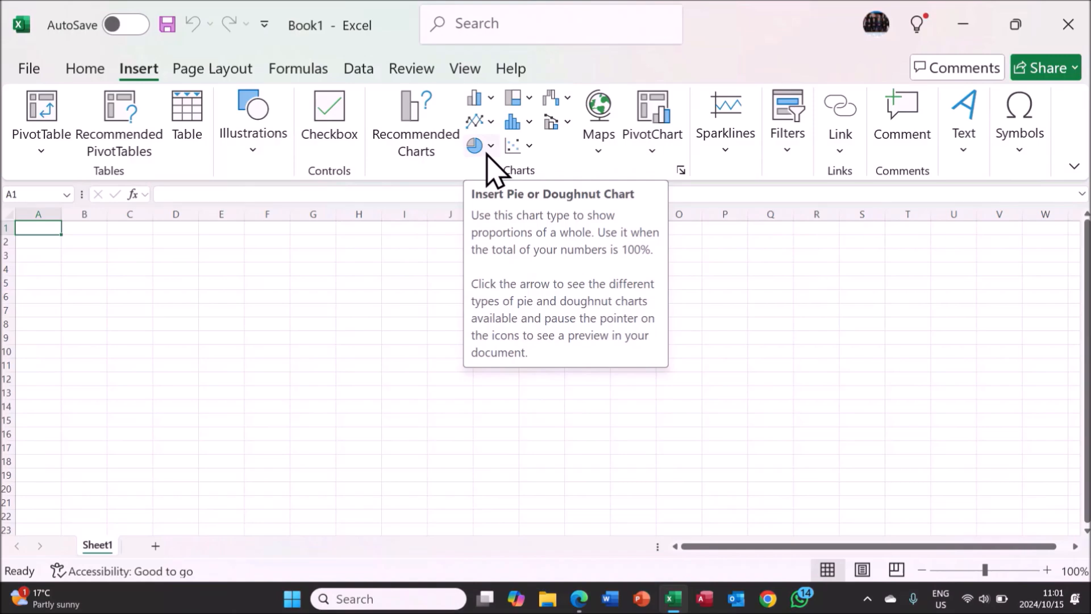
left_click(488, 150)
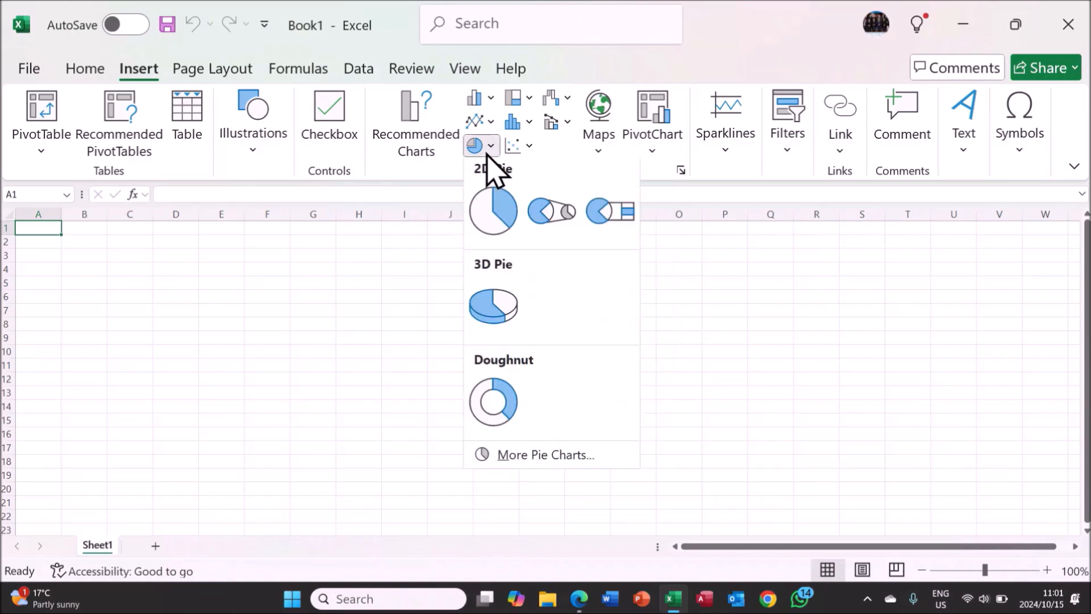
left_click(492, 219)
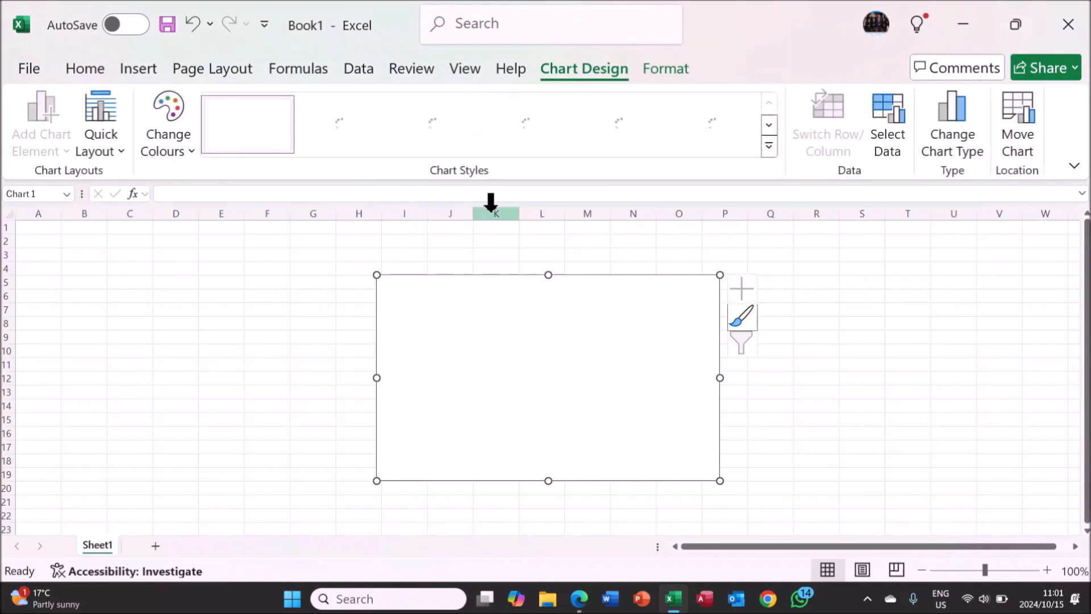
key("Escape")
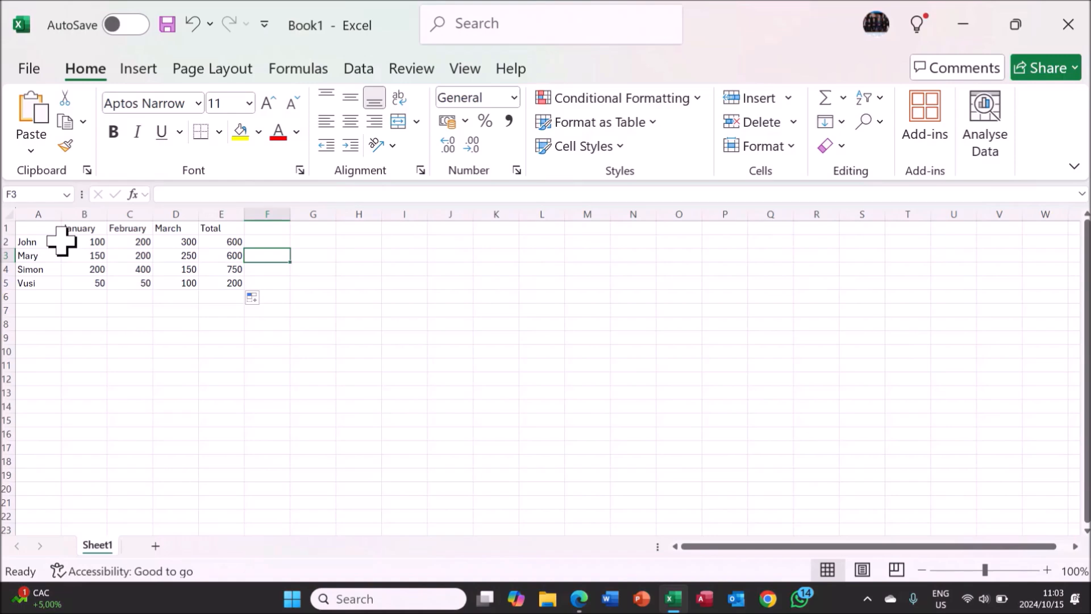
Insert a 2-D clustered bar chart from the range A1:D5 and move it slightly down.
left_click_drag(44, 227, 180, 283)
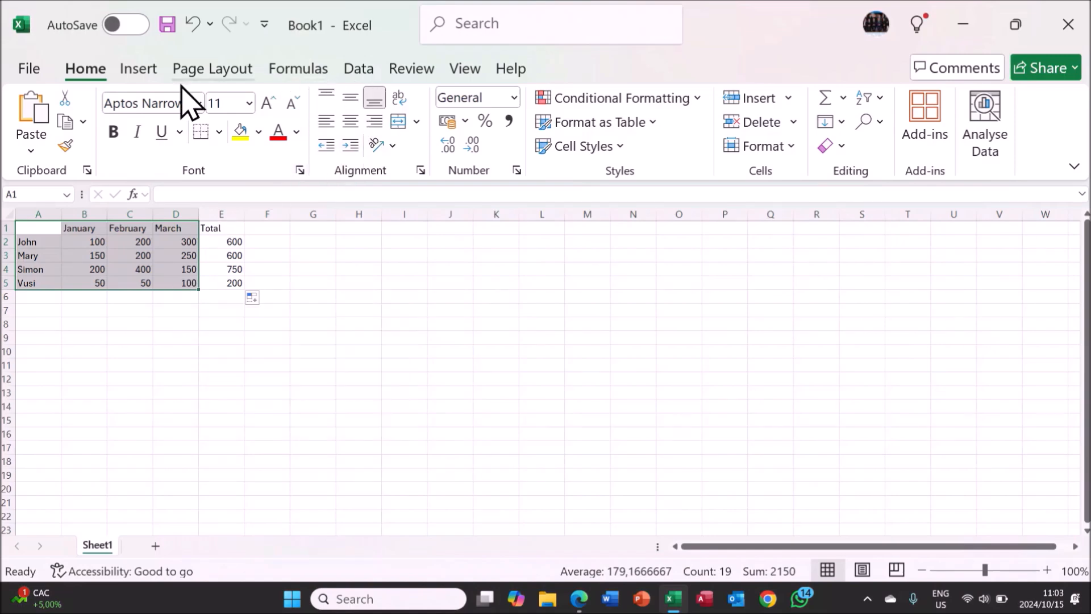
left_click(139, 69)
left_click(480, 98)
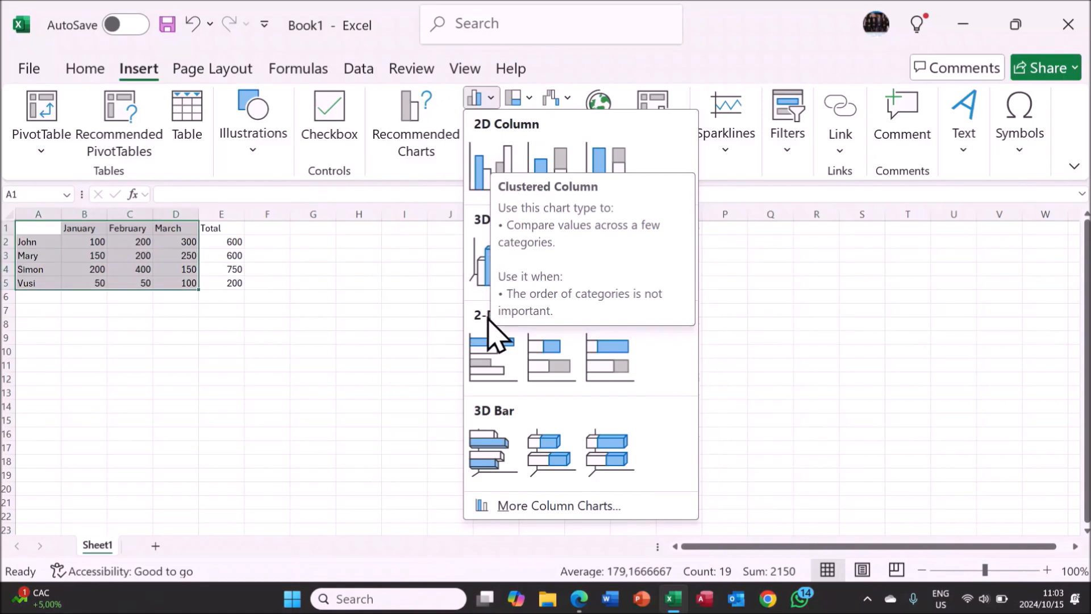
left_click(491, 352)
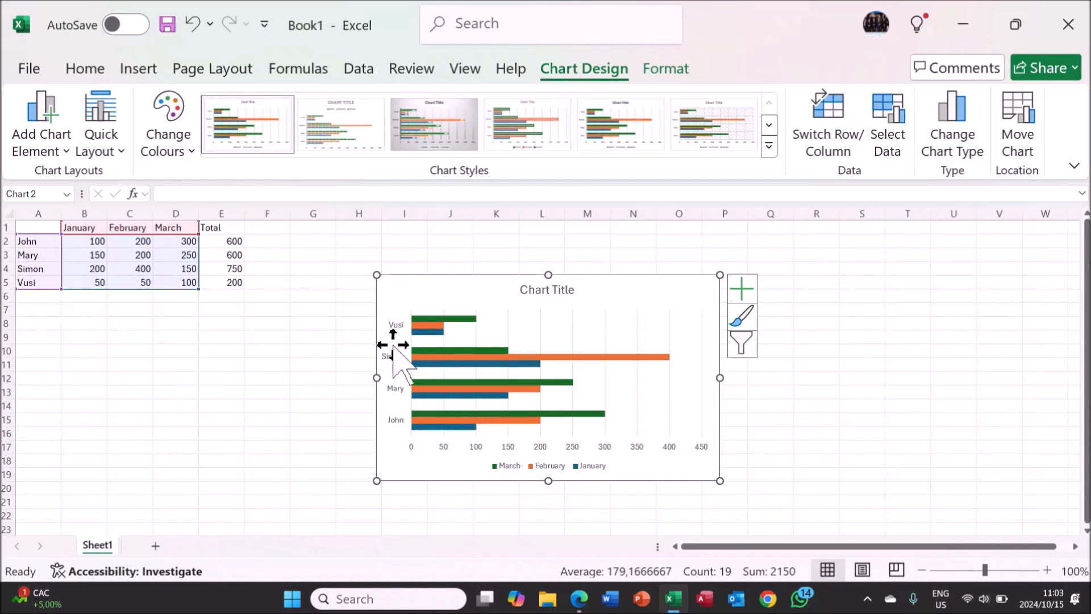
left_click_drag(396, 330, 408, 341)
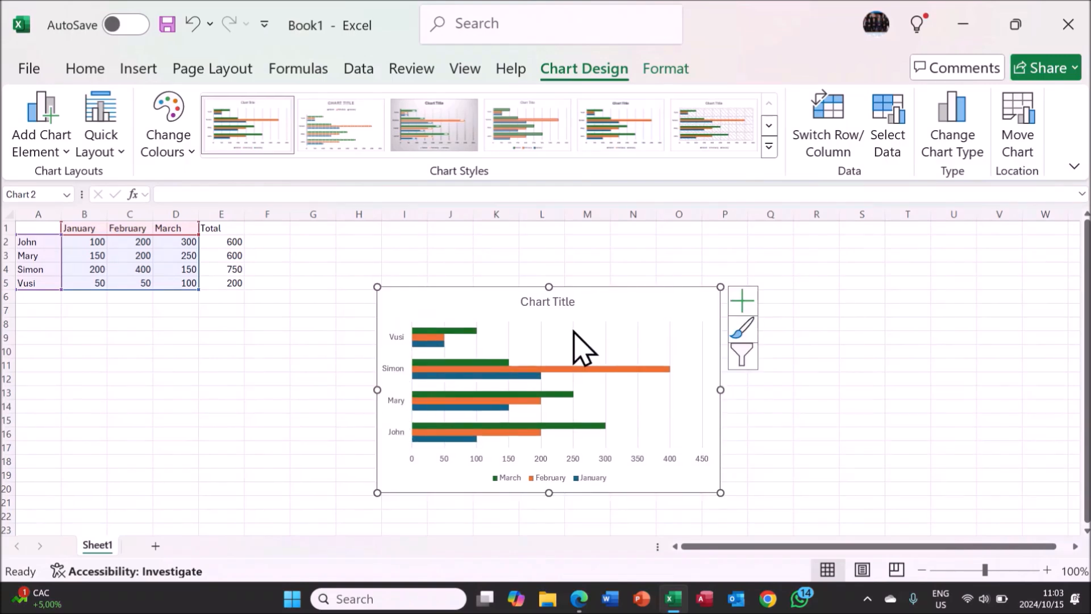
Change the bar chart's title to "Sales over 3 Months".
double_click(564, 303)
left_click_drag(573, 304, 545, 305)
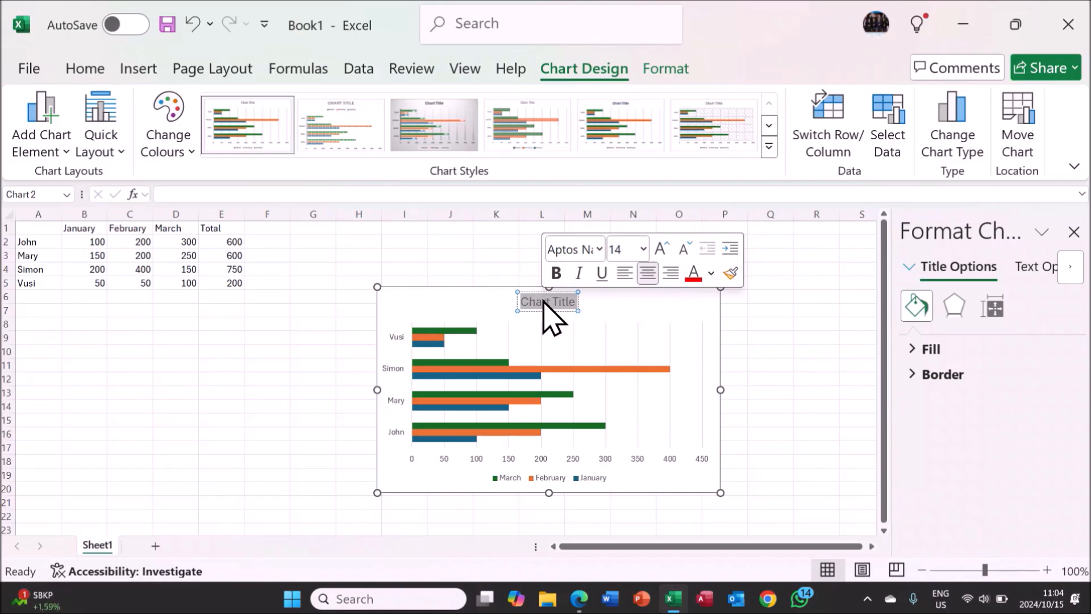
type("Sales ov")
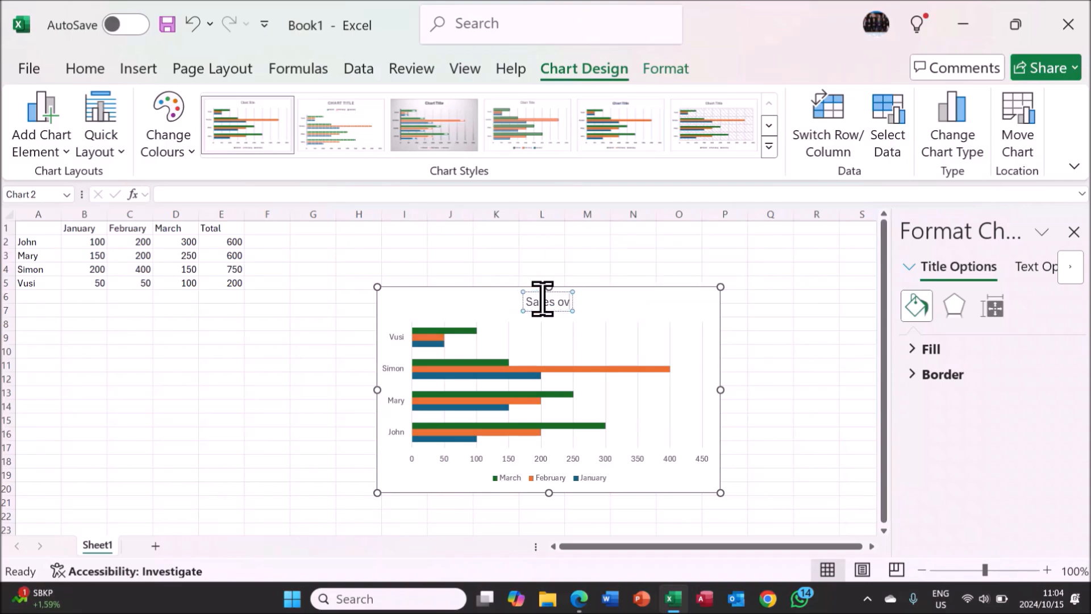
type("er 3 Months")
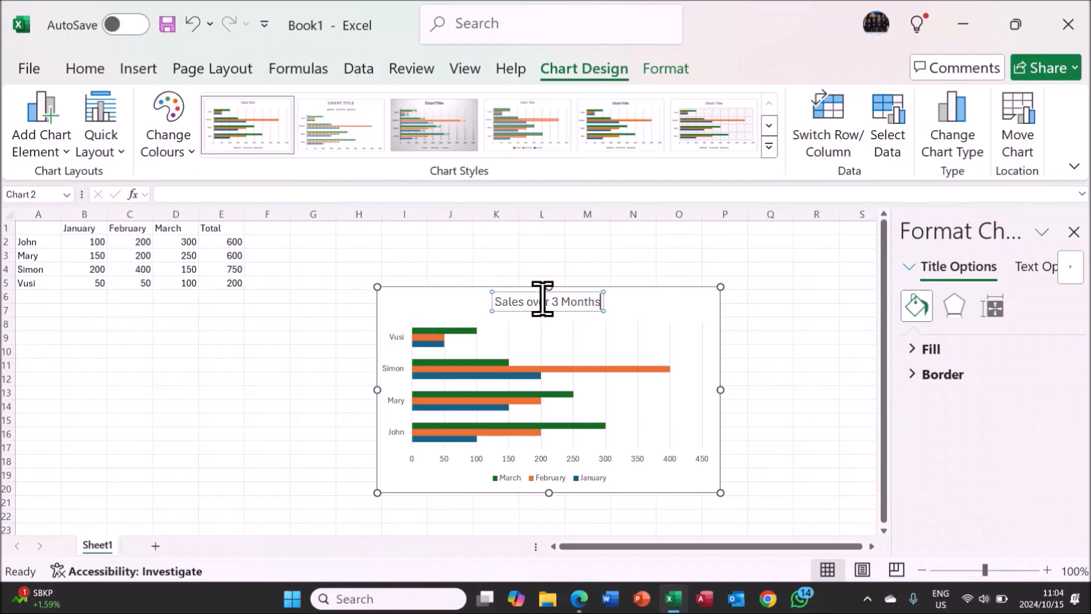
left_click(550, 268)
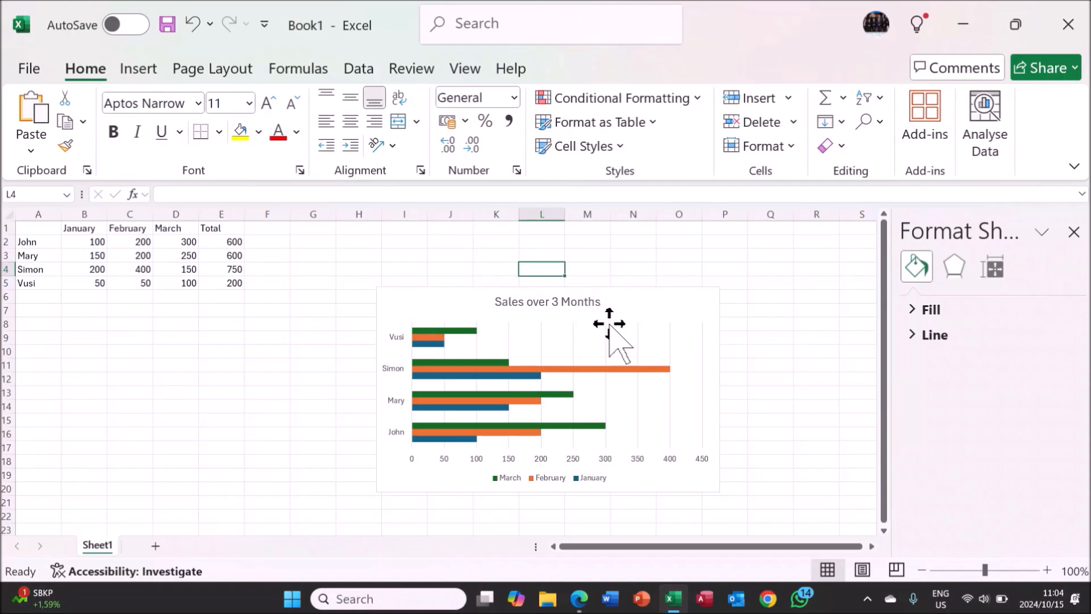
Insert a 2D pie chart from the range A1:D5, place it below the data table and select its data series.
left_click_drag(39, 227, 171, 284)
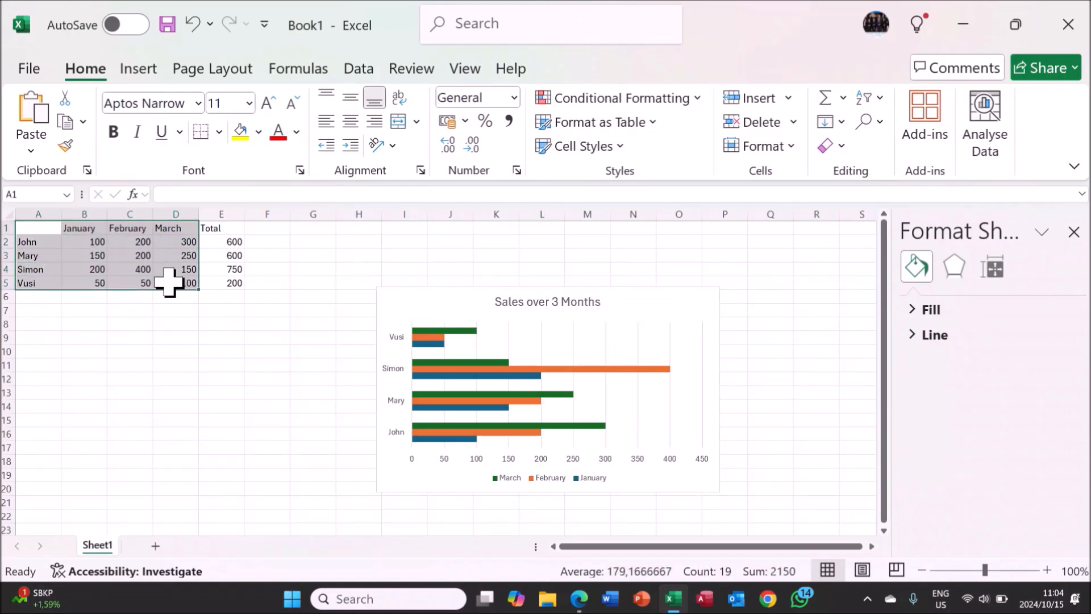
left_click(152, 73)
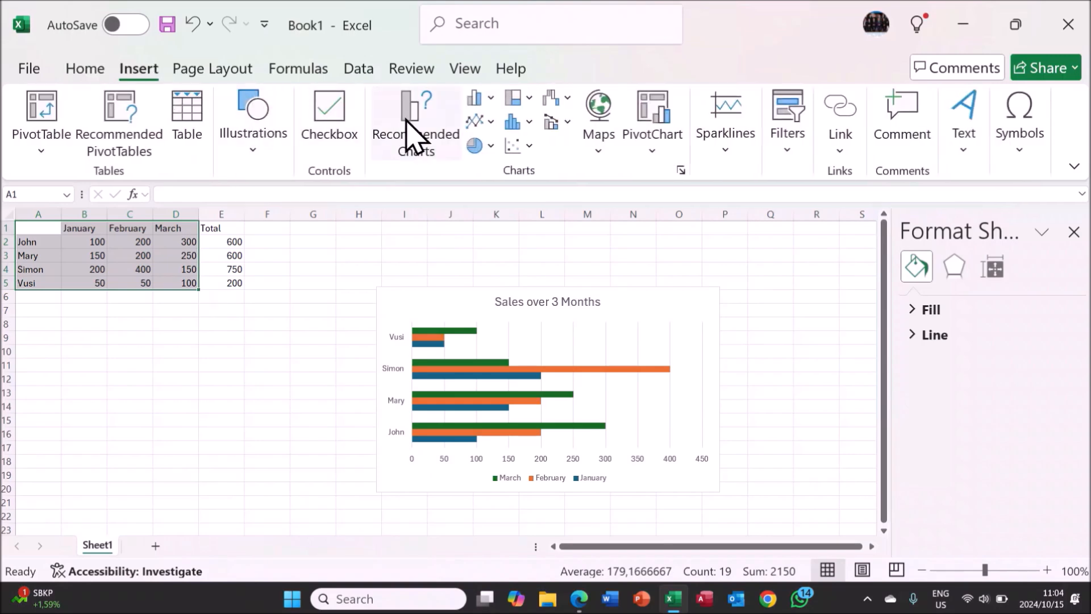
left_click(497, 145)
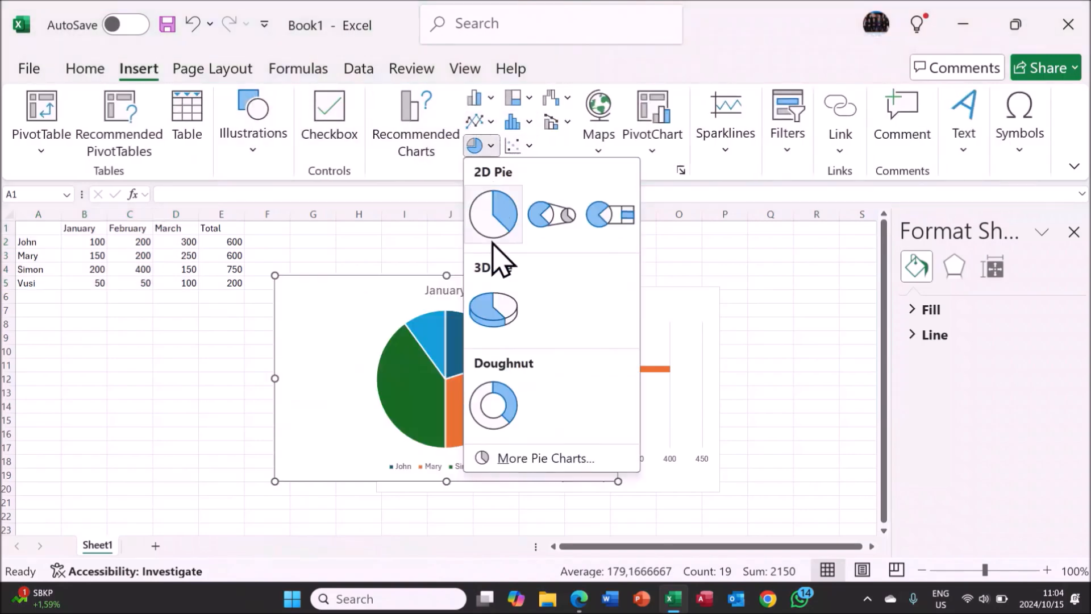
left_click(490, 219)
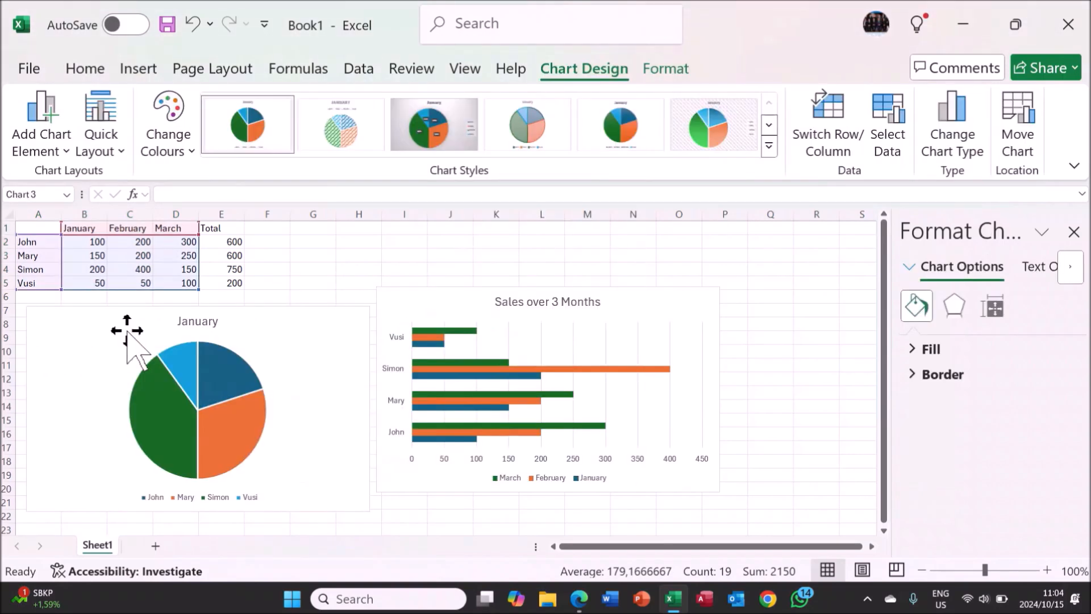
left_click(160, 401)
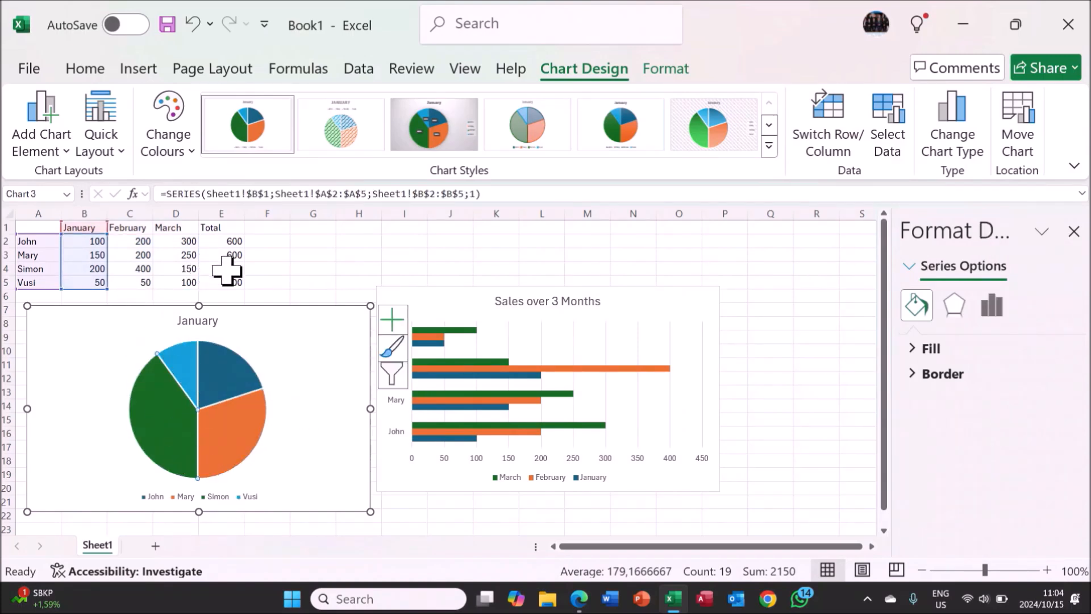
mouse_move(170, 393)
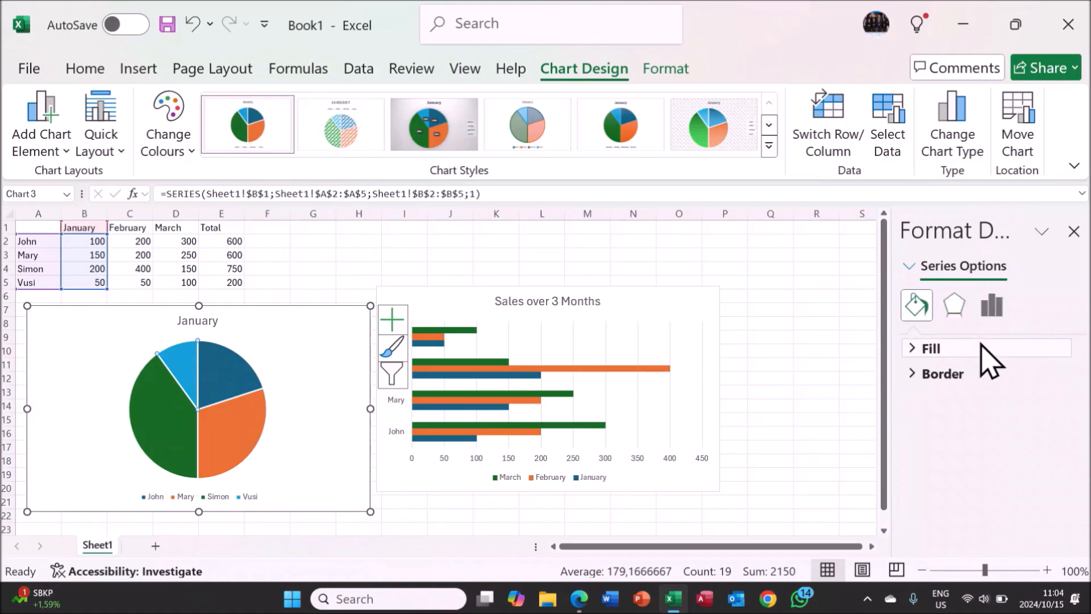
Give the plot area of the Sales over 3 Months bar chart a solid green fill.
left_click(633, 321)
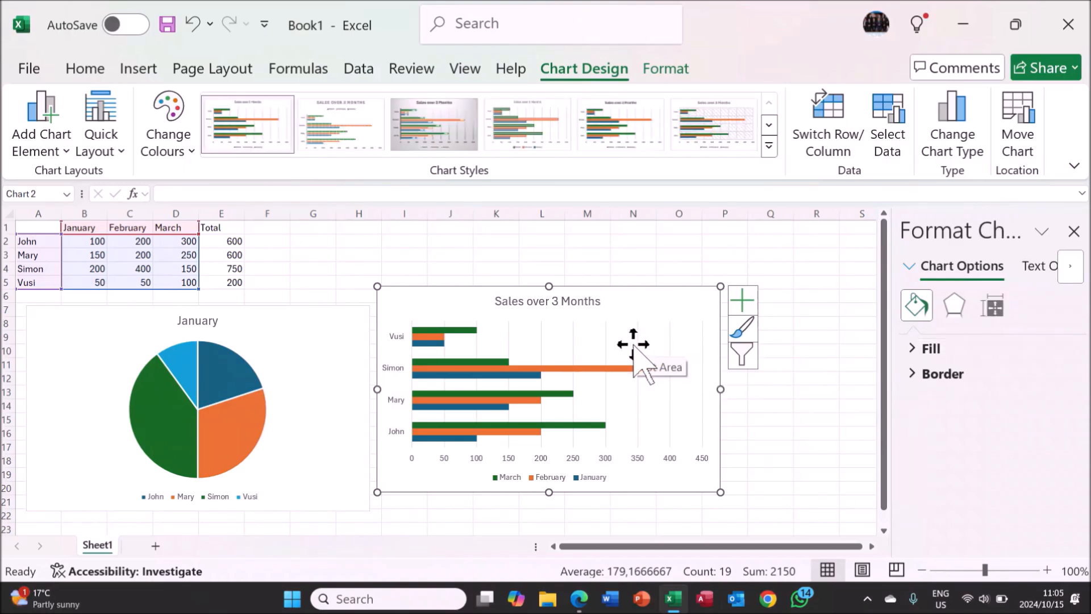
left_click(636, 349)
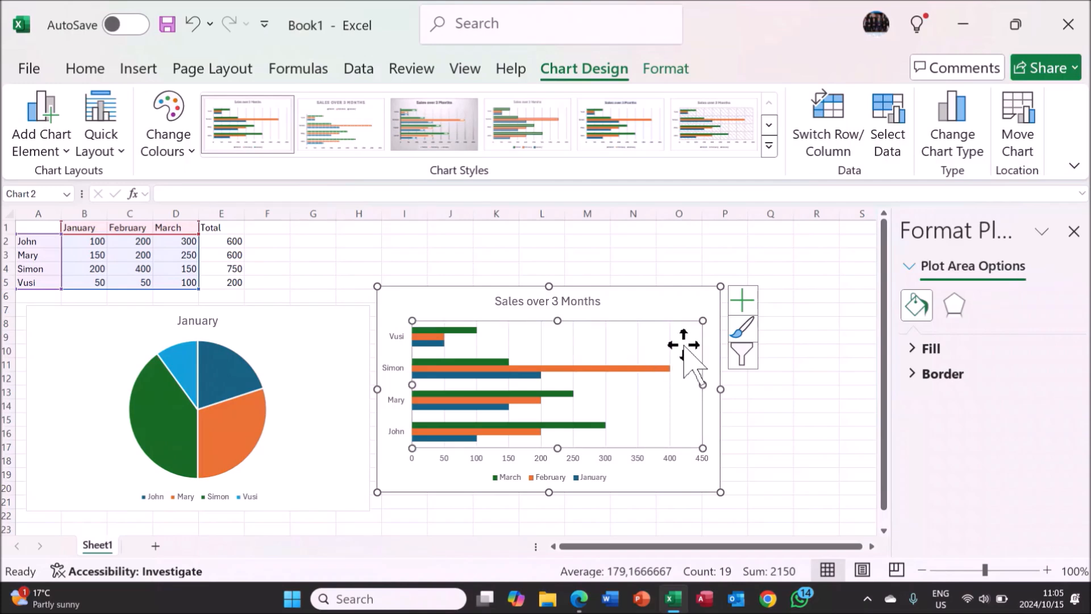
left_click(918, 351)
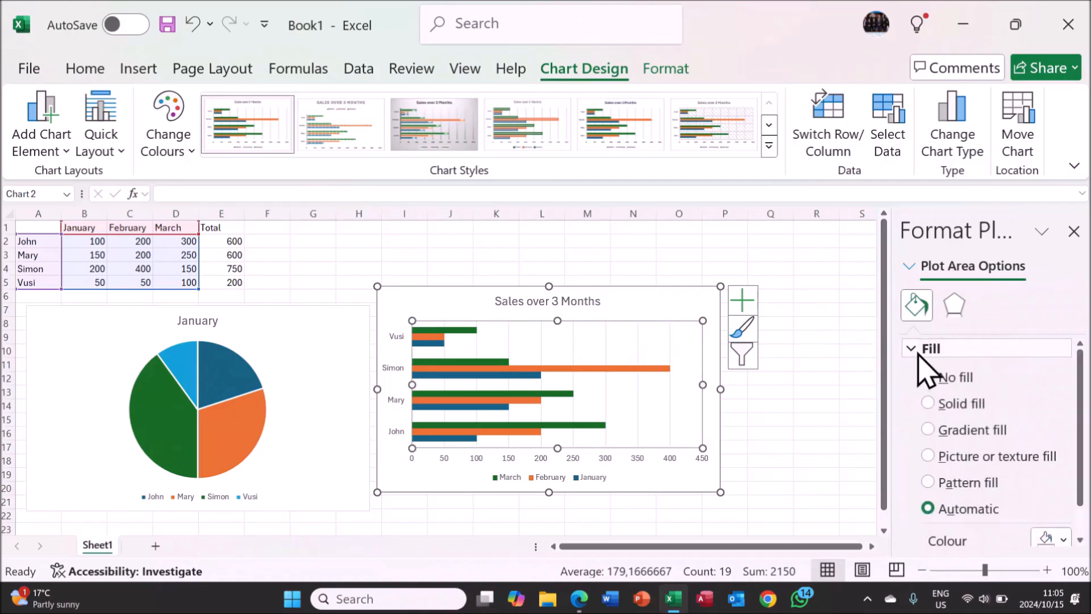
left_click(932, 403)
scroll(938, 424, "down", 2)
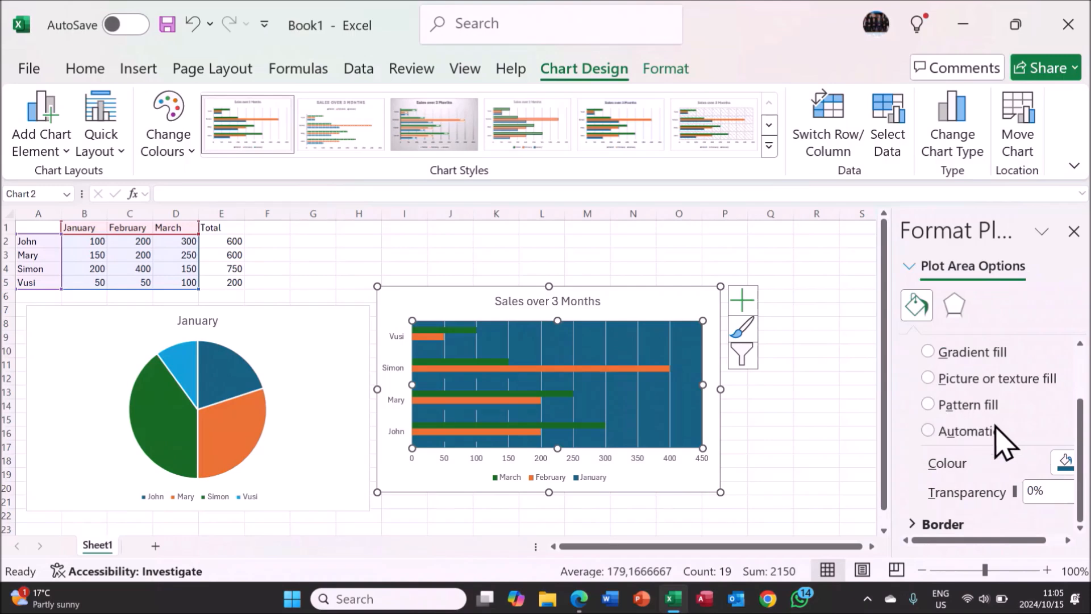
left_click(1066, 463)
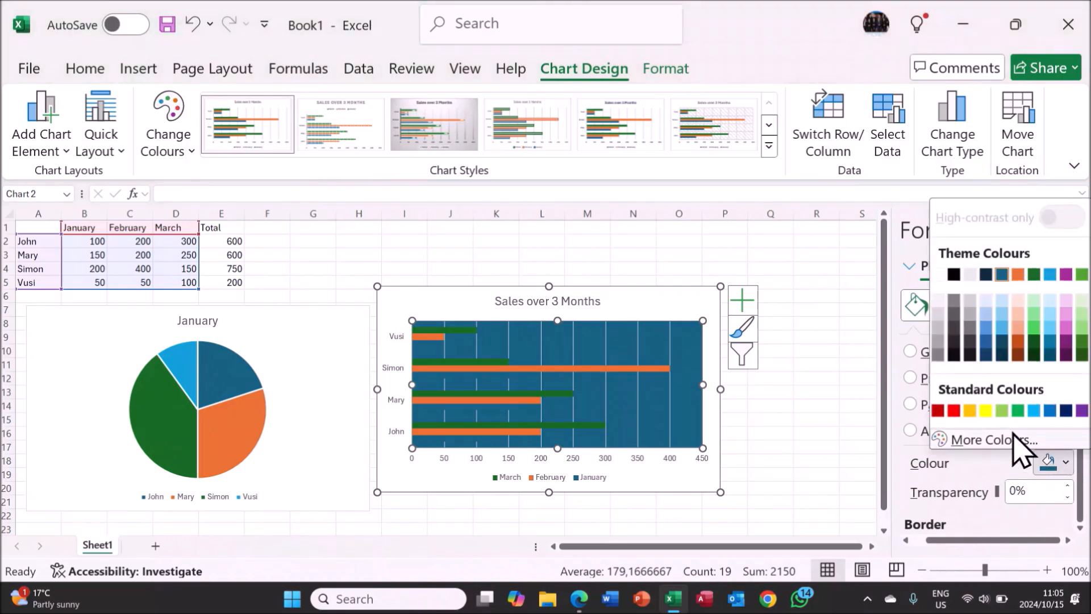
left_click(999, 436)
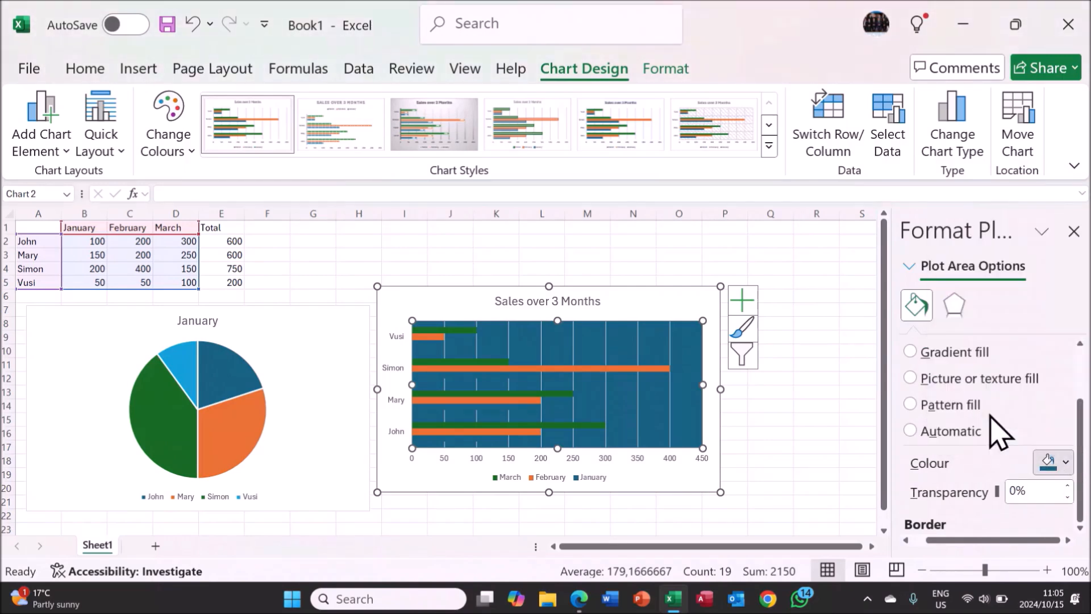
left_click(1067, 463)
left_click(1026, 437)
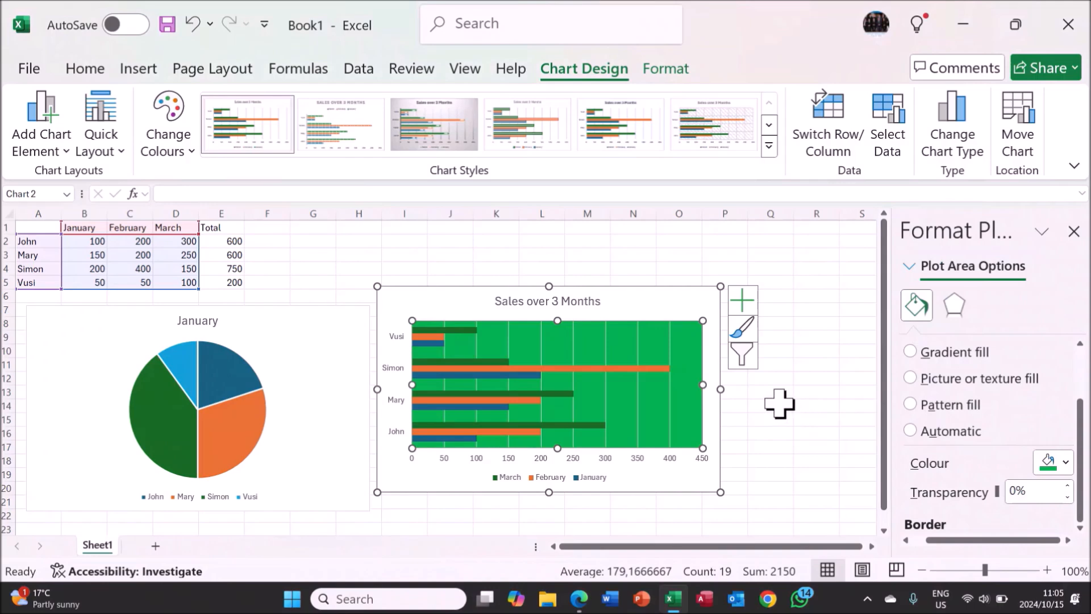
left_click(772, 404)
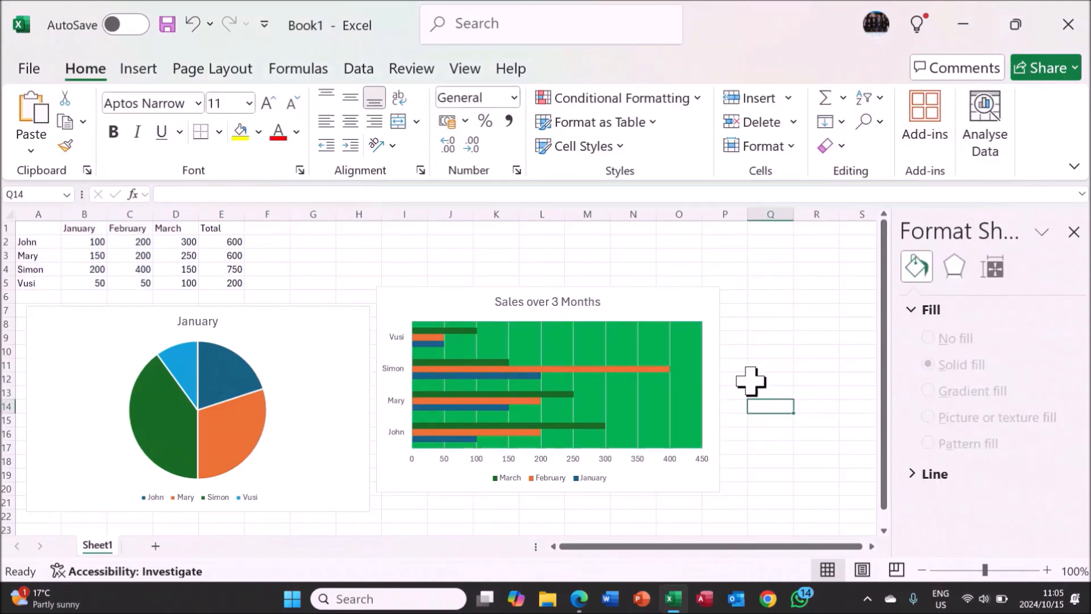
Change the Sales over 3 Months bar chart to the Clustered Column type.
left_click(652, 305)
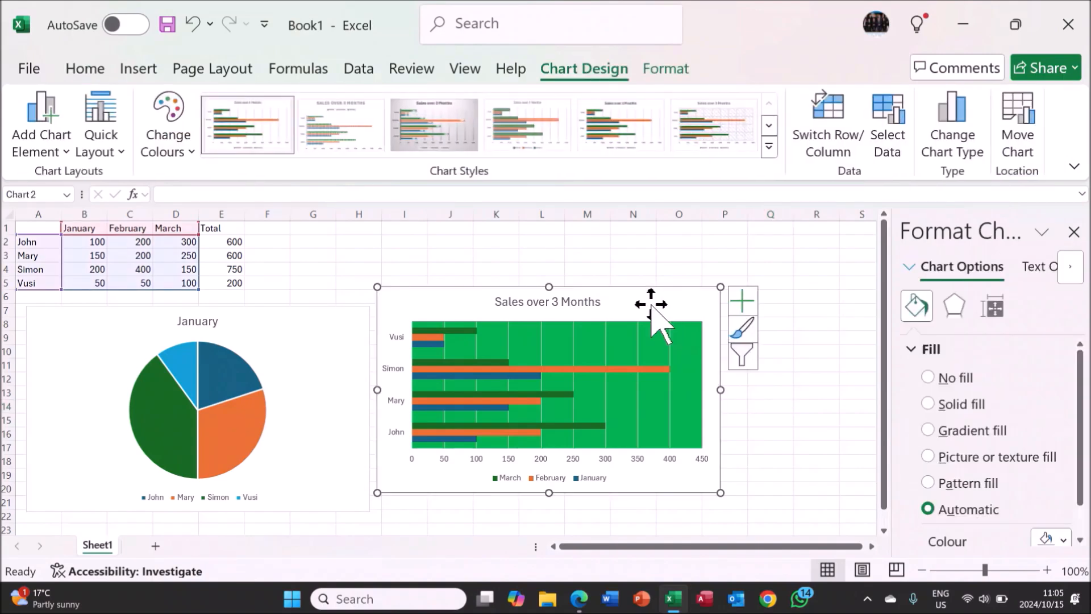
right_click(652, 306)
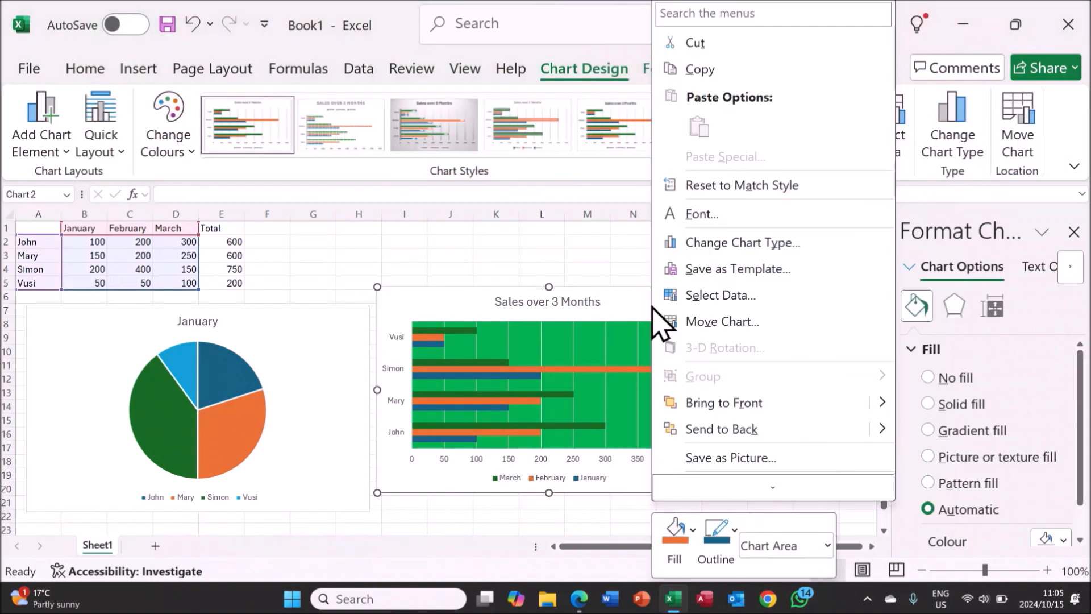
left_click(713, 245)
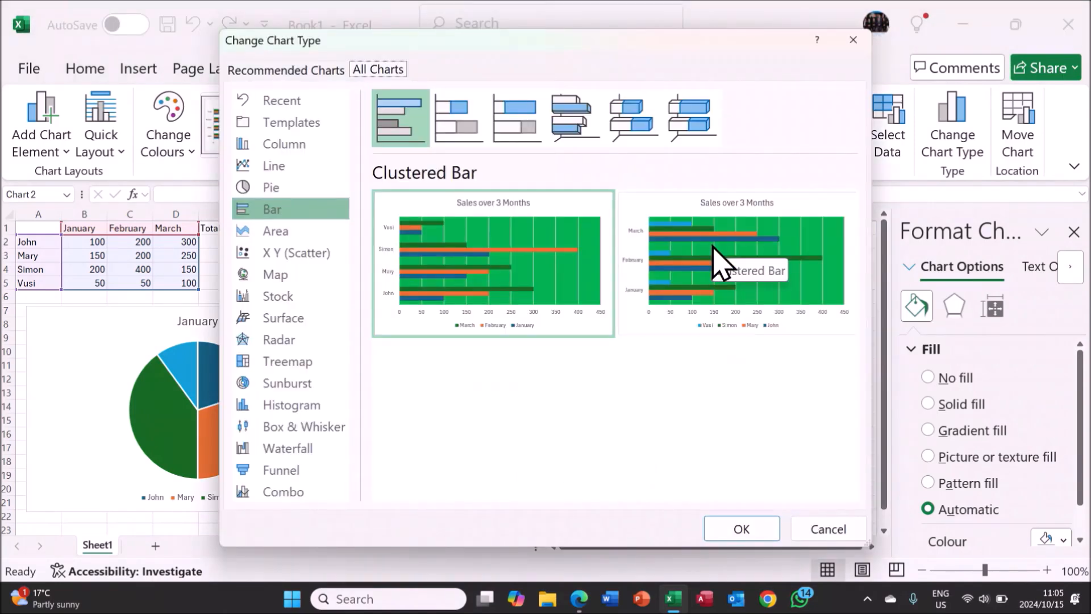
left_click(307, 147)
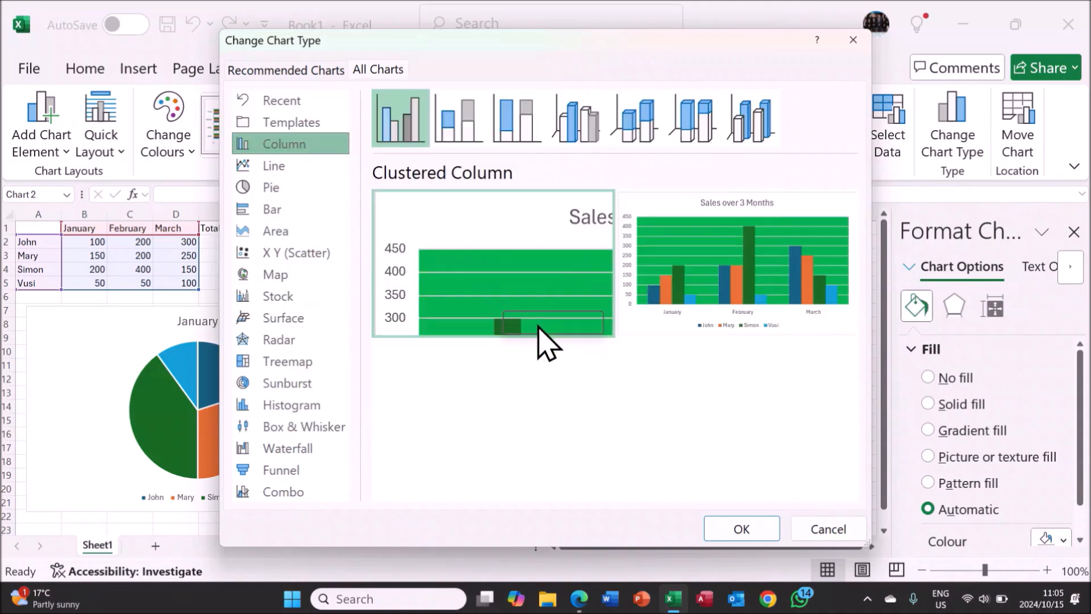
left_click(751, 531)
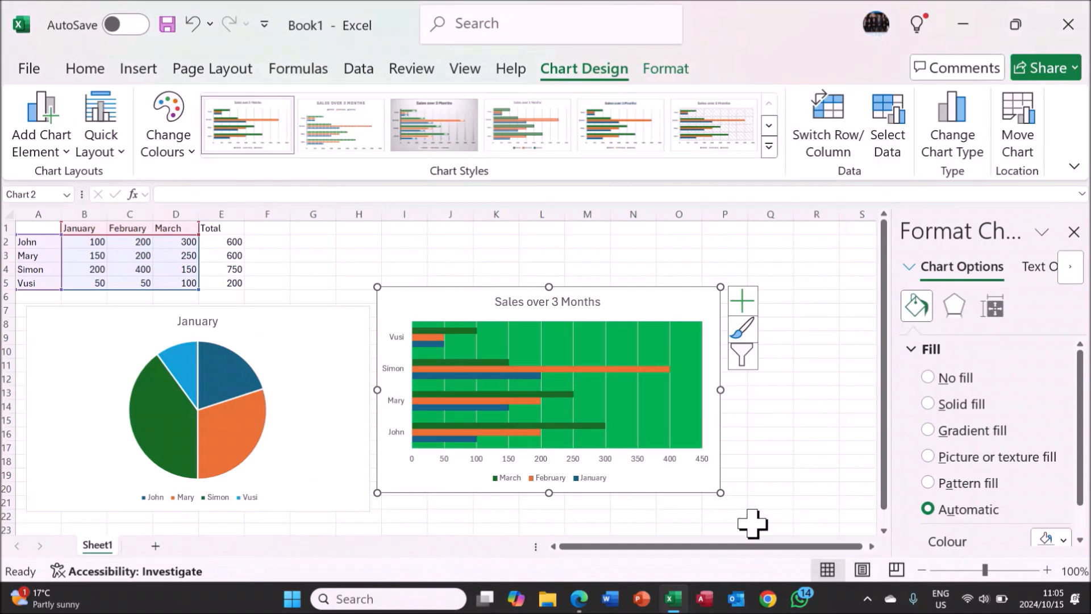
scroll(677, 398, "down", 1)
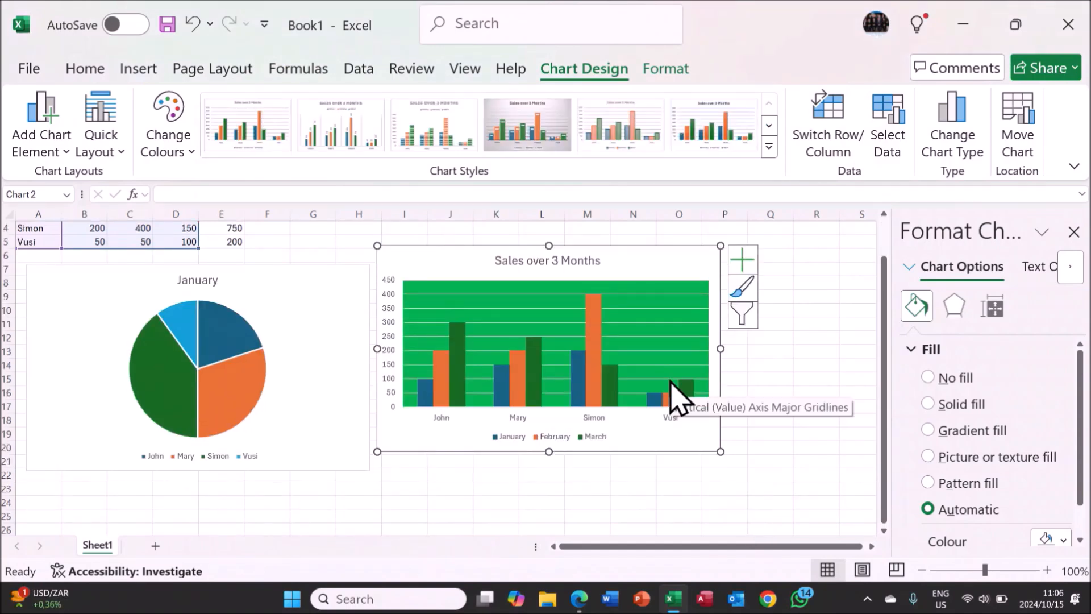
scroll(674, 392, "up", 1)
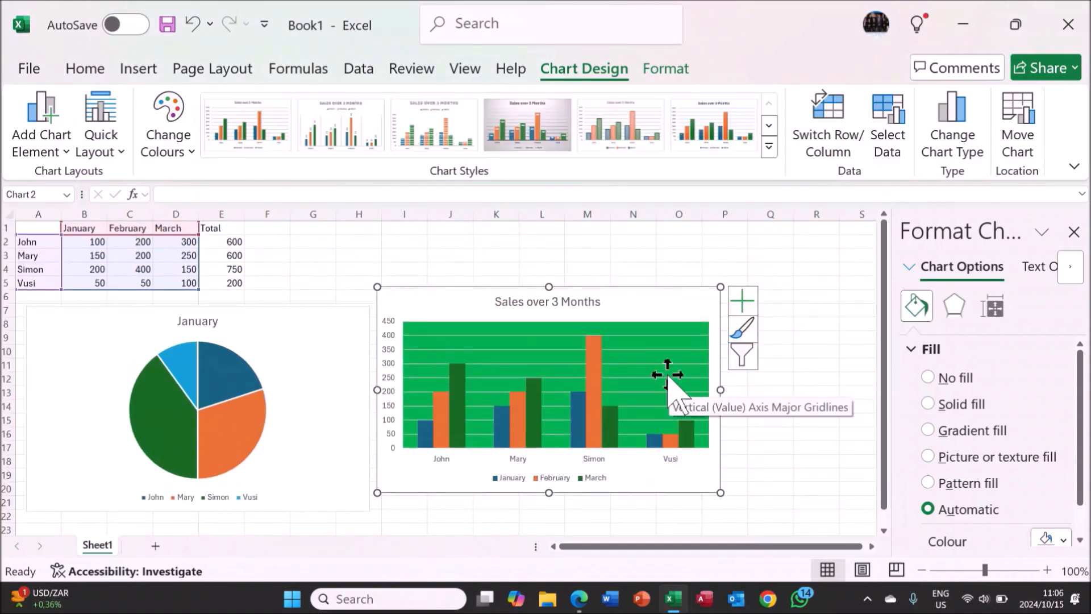
Copy the Sales over 3 Months chart and paste it at cell I23 of the same sheet, keeping its source formatting.
right_click(659, 309)
left_click(726, 69)
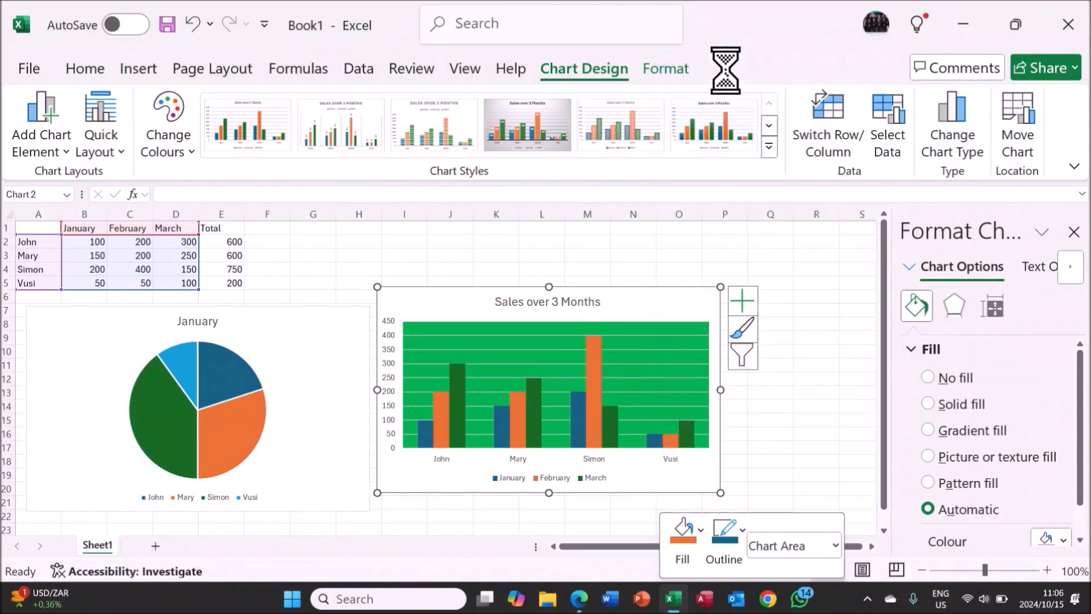
scroll(688, 352, "down", 4)
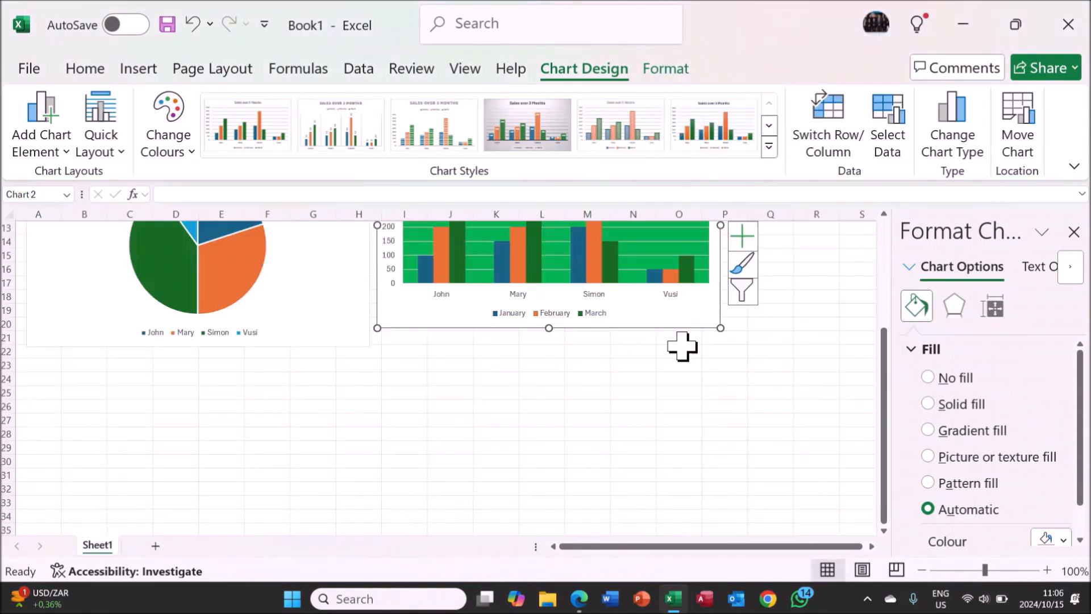
left_click(406, 371)
right_click(407, 369)
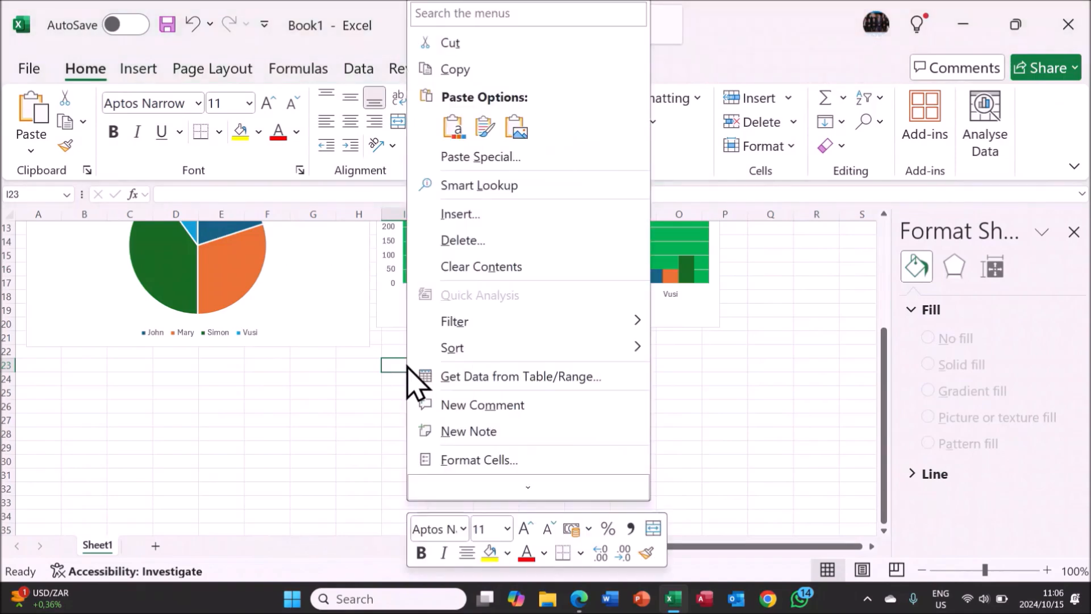
left_click(510, 139)
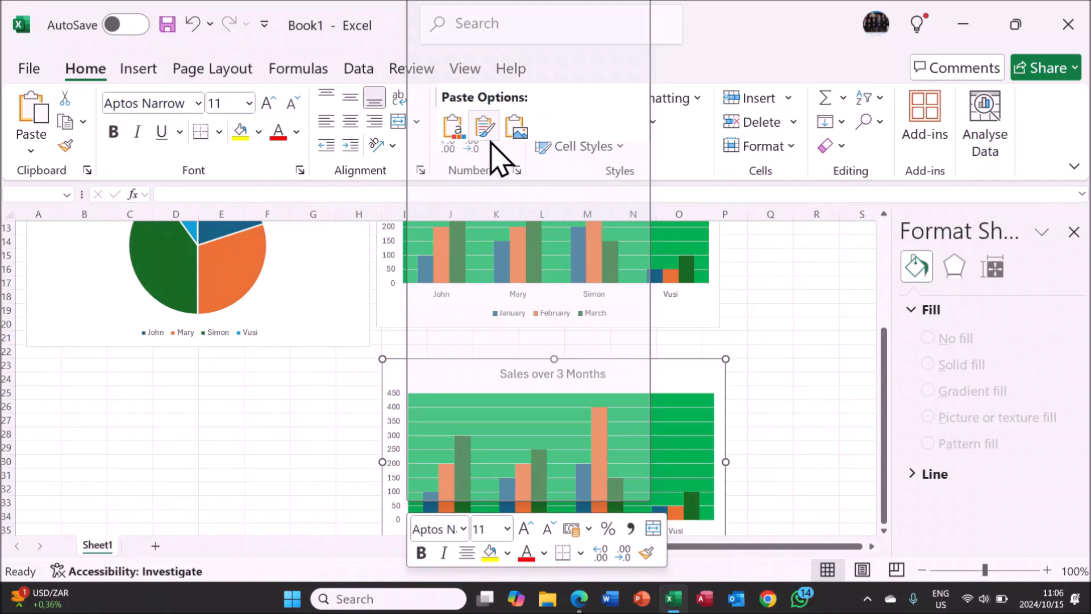
left_click(490, 141)
scroll(489, 341, "down", 2)
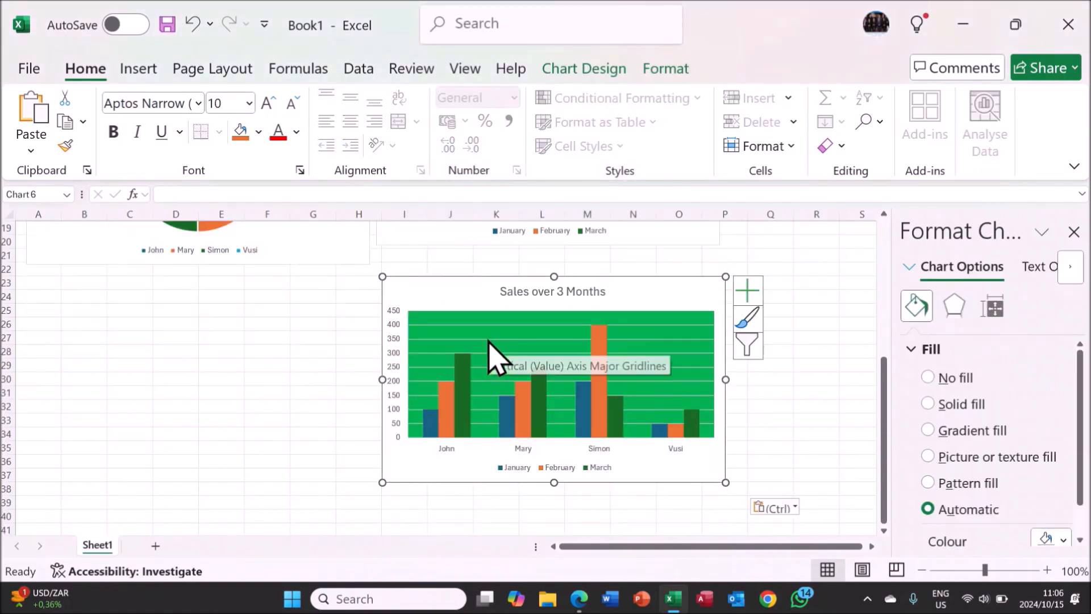
Copy the original Sales over 3 Months chart into a new sheet, Sheet2, at cell A1.
scroll(477, 358, "up", 2)
scroll(475, 355, "up", 4)
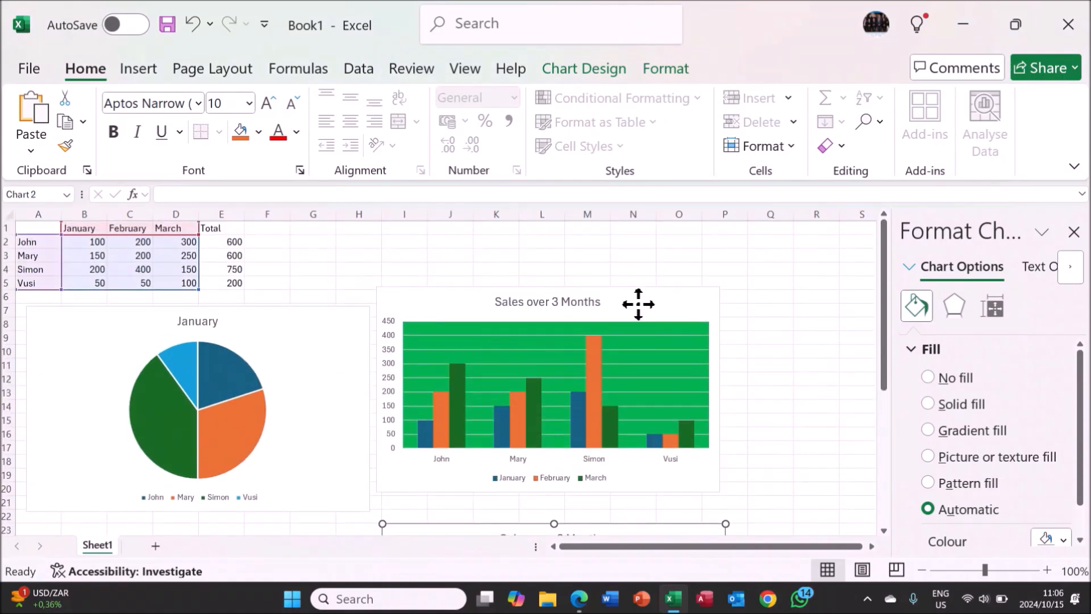
left_click(638, 305)
right_click(638, 304)
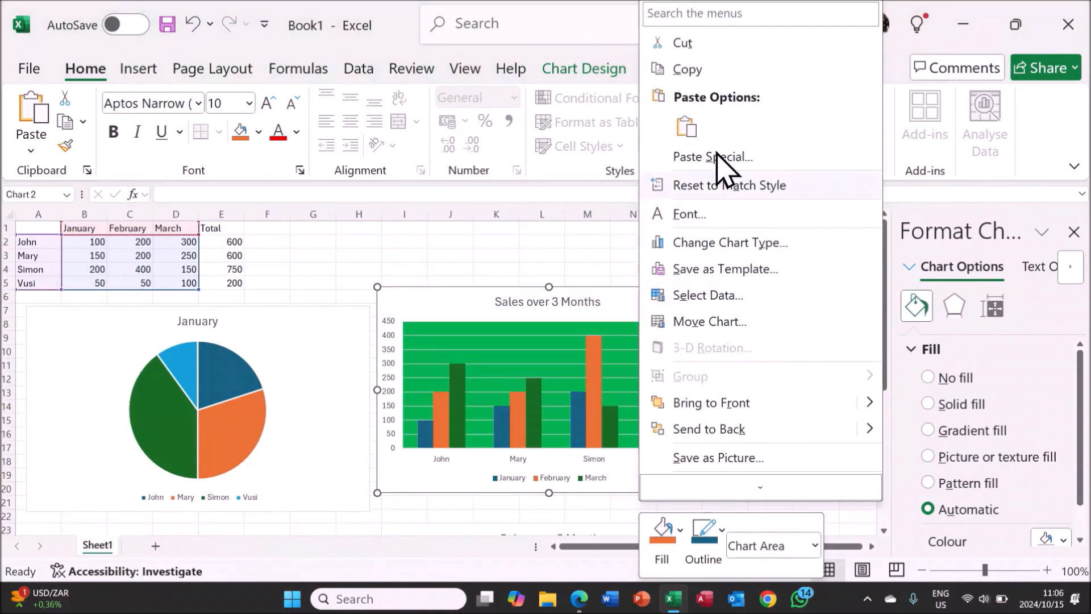
left_click(727, 72)
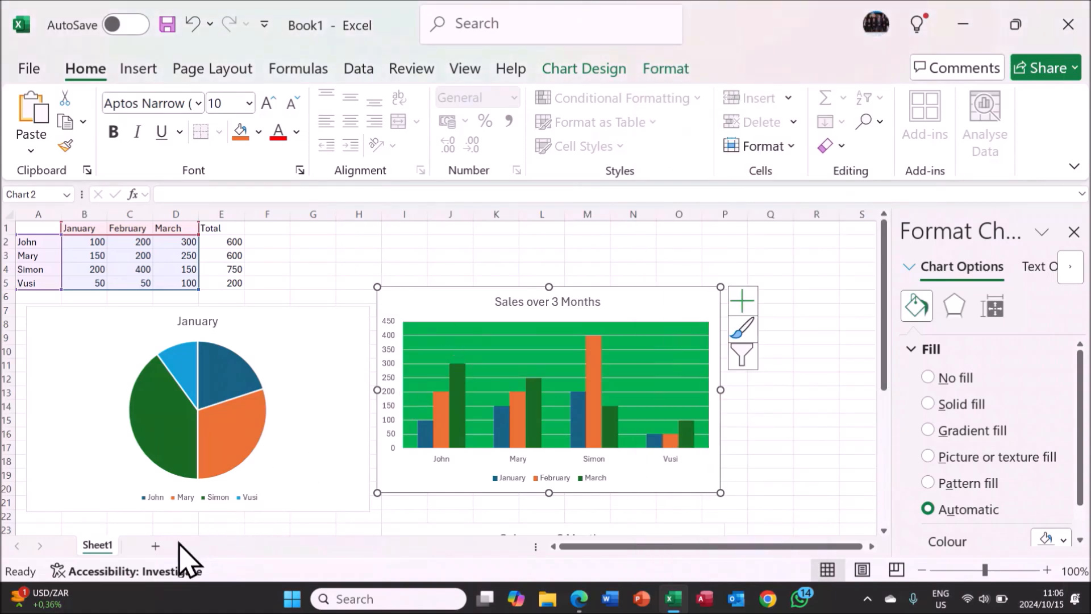
left_click(155, 547)
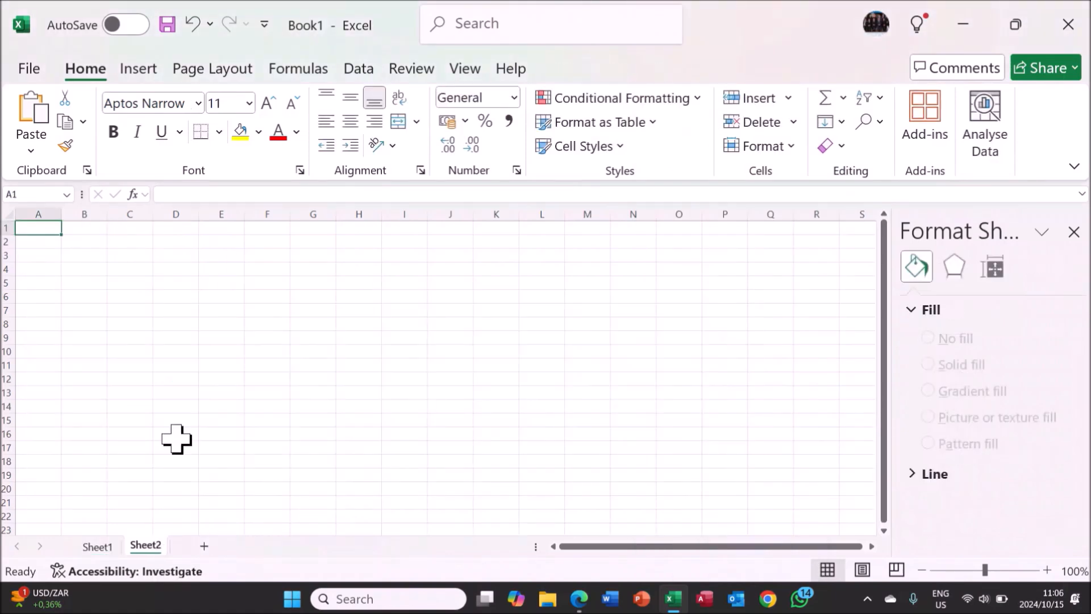
right_click(55, 229)
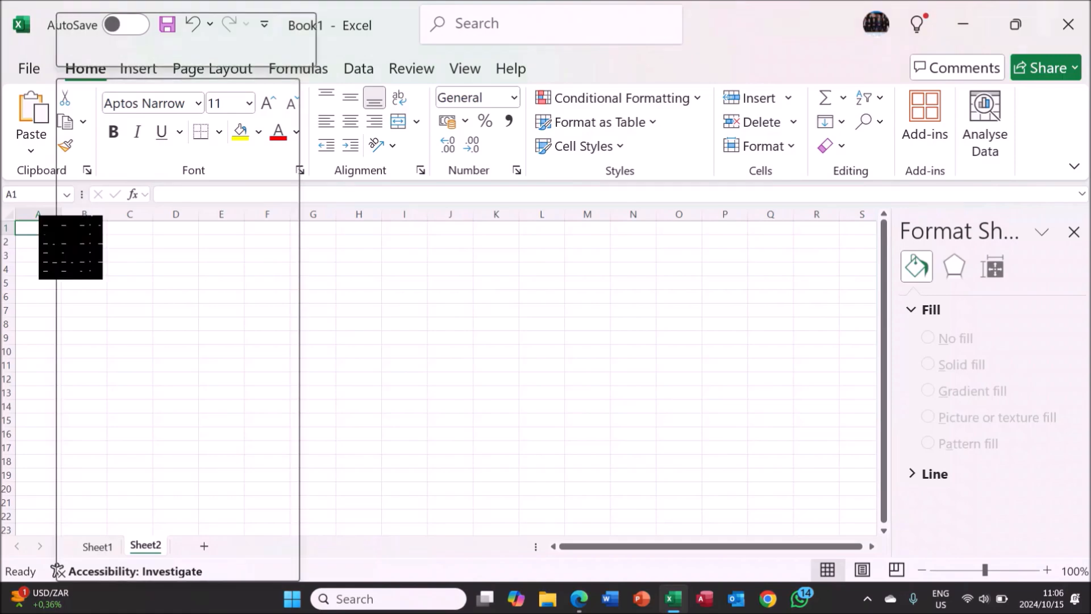
left_click(131, 211)
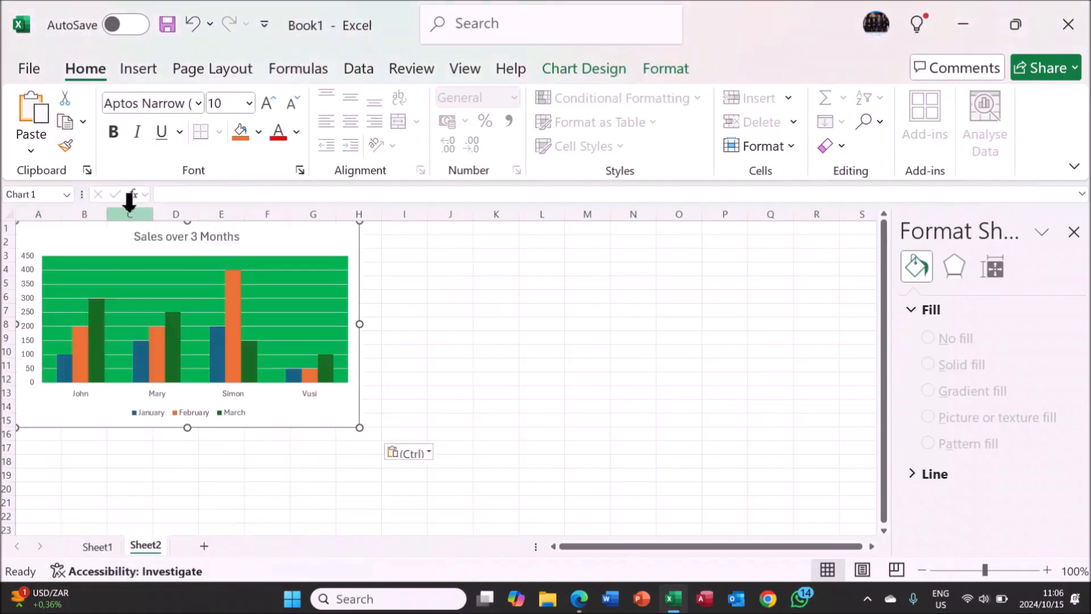
left_click(309, 487)
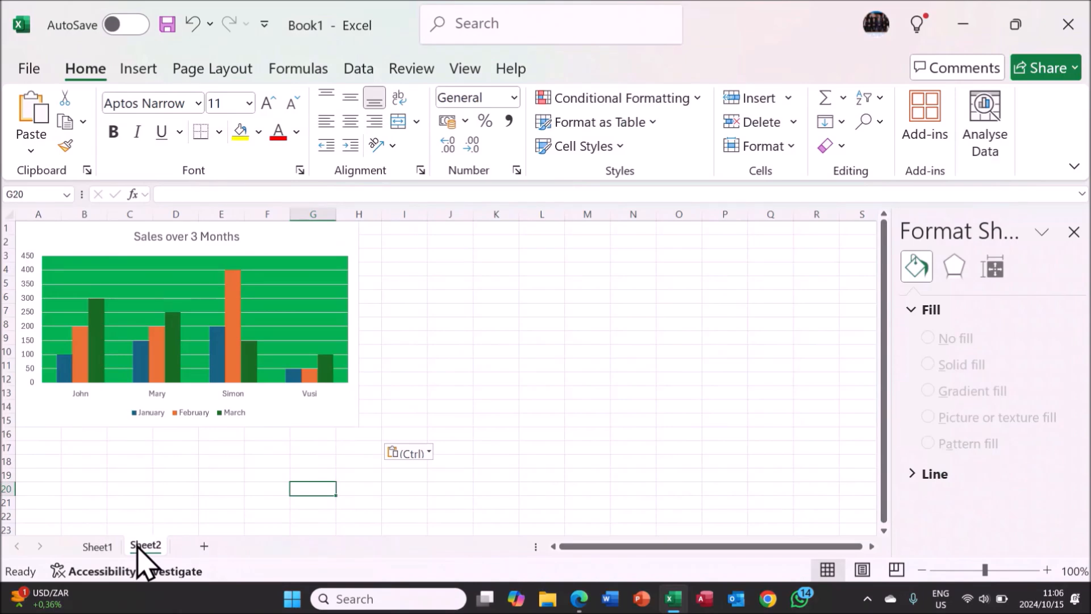
Copy the Sales over 3 Months chart from Sheet1 into a new blank workbook at cell A2, keeping its source formatting.
left_click(108, 548)
left_click(425, 390)
right_click(623, 304)
left_click(702, 73)
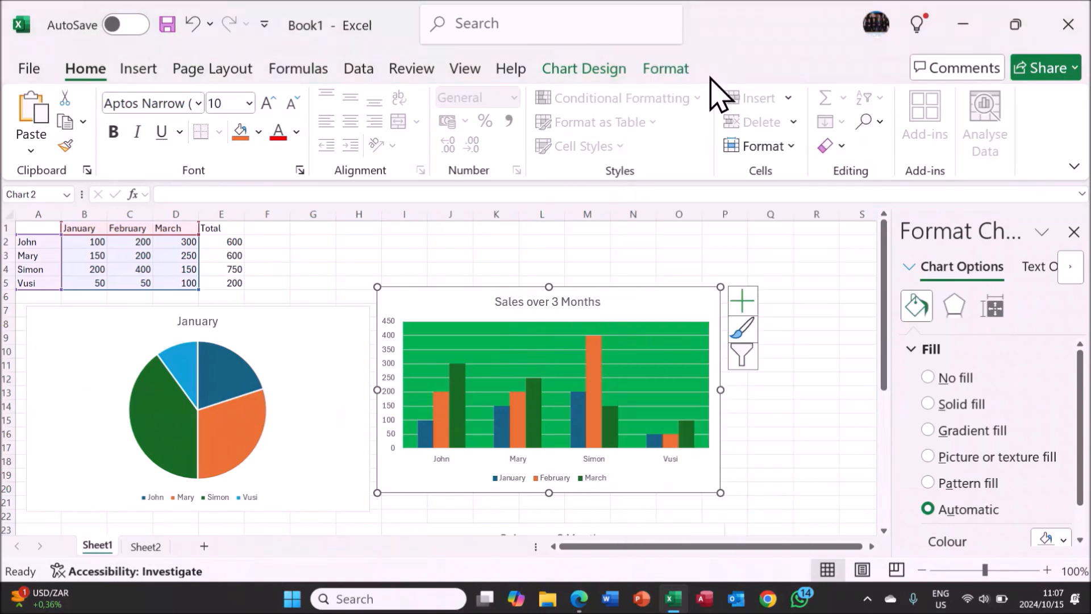
left_click(38, 72)
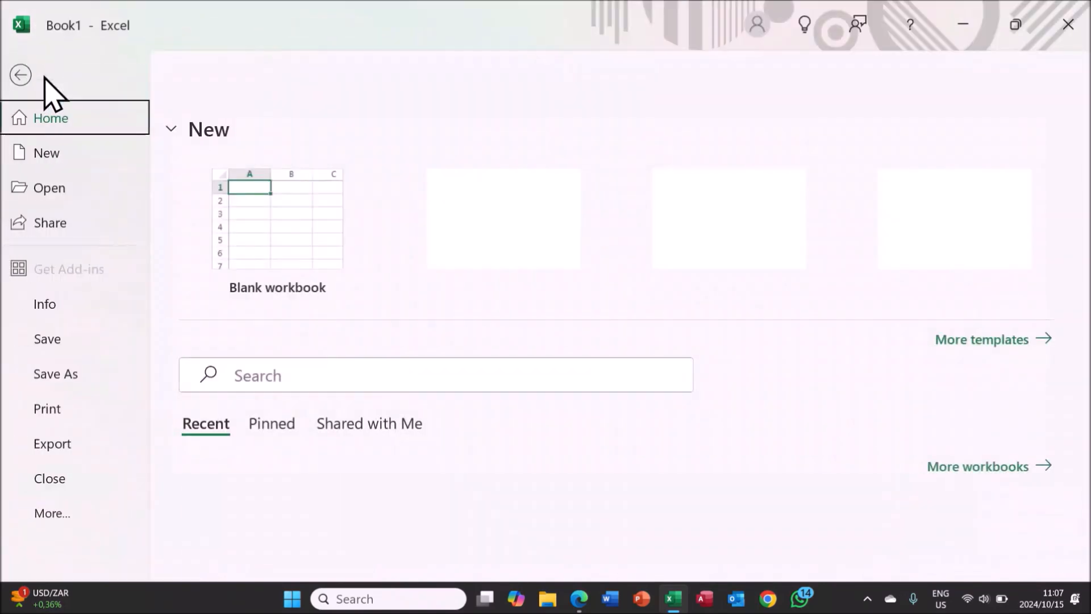
left_click(59, 163)
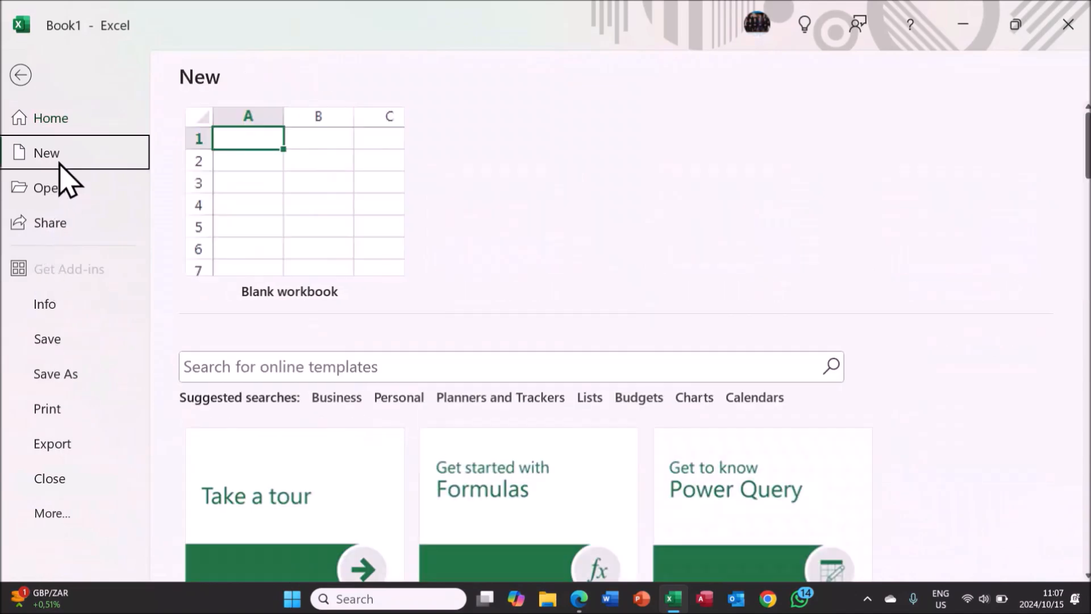
left_click(287, 231)
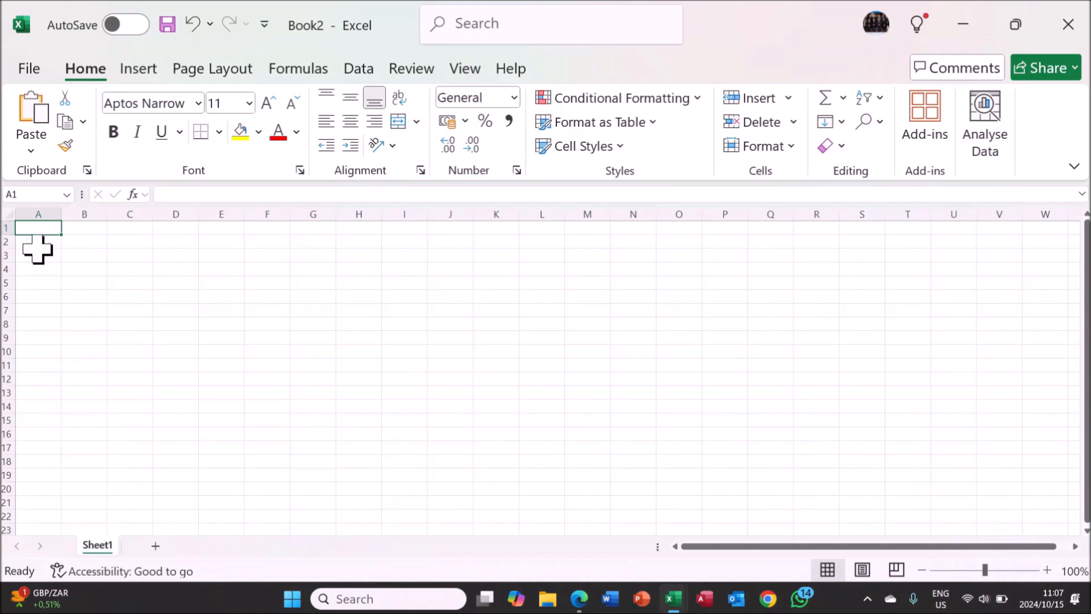
left_click(38, 244)
right_click(38, 243)
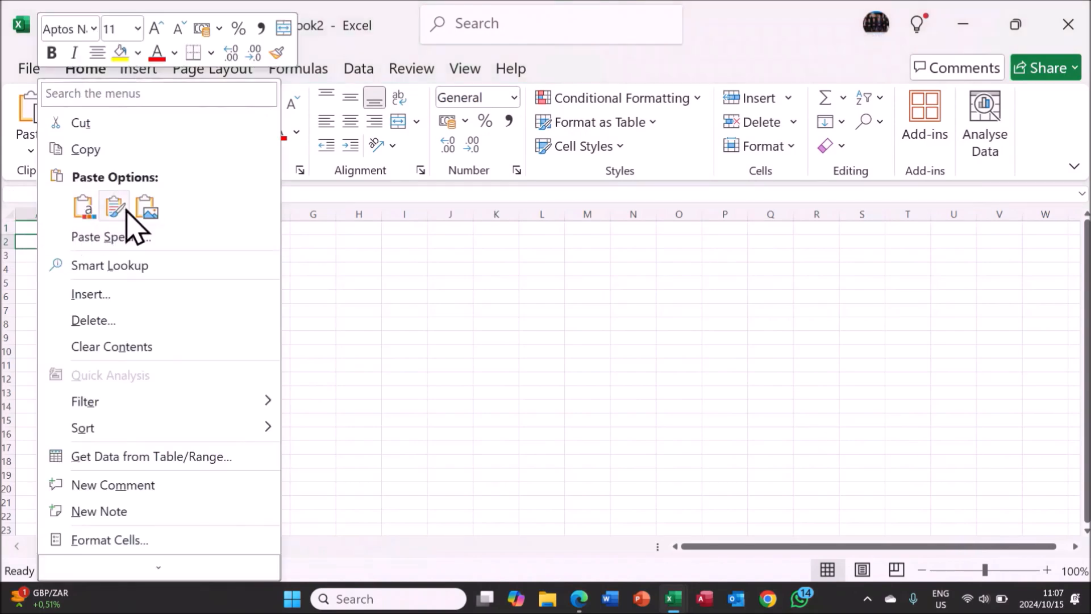
left_click(129, 209)
mouse_move(182, 341)
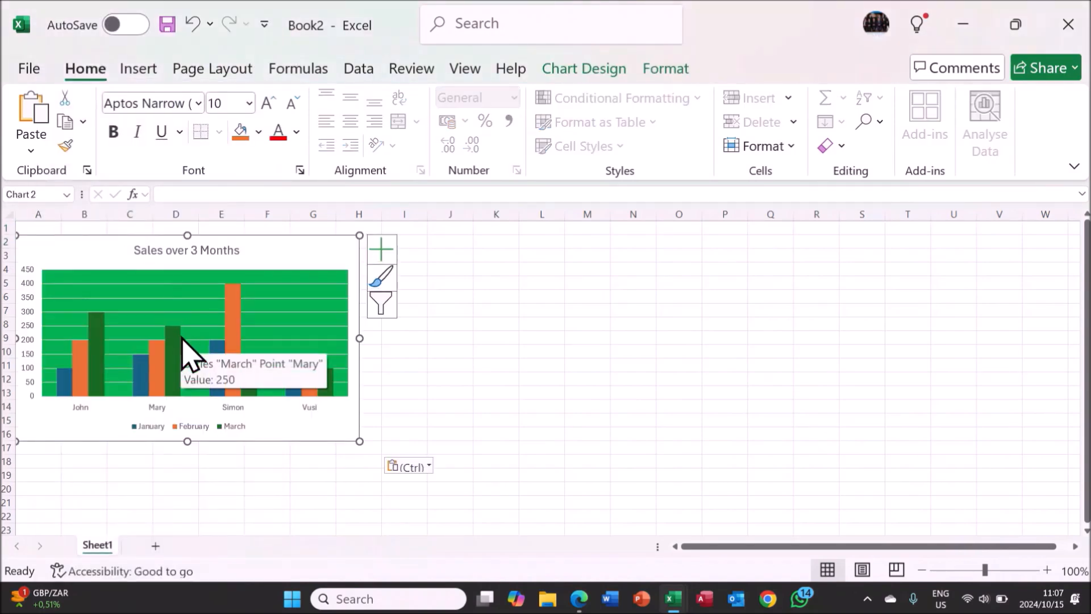
Return to Book1 and cut the upper Sales over 3 Months chart from Sheet1.
key("alt+Tab")
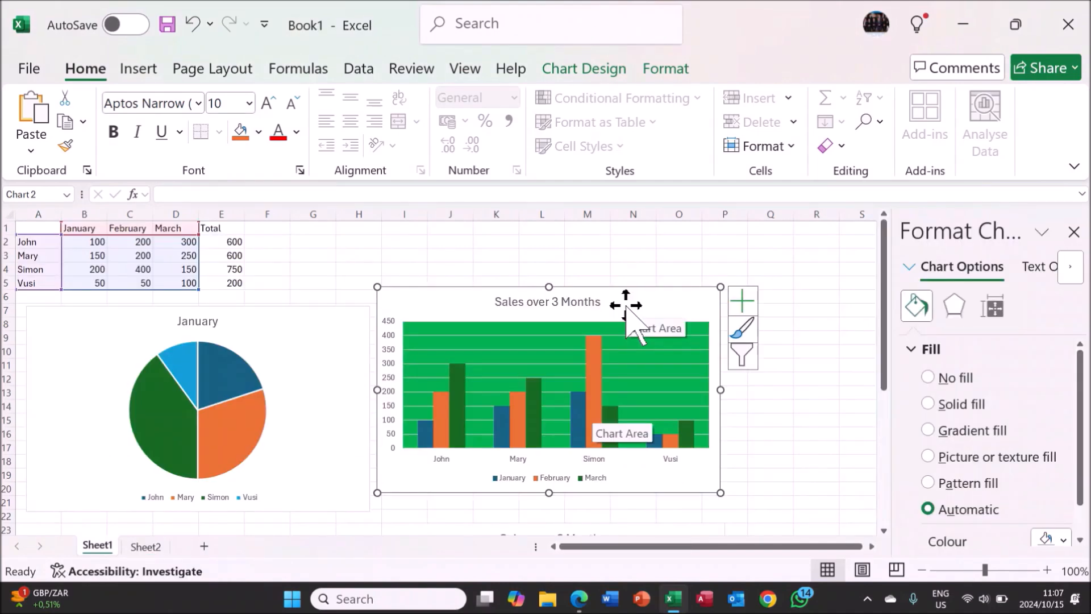
right_click(628, 309)
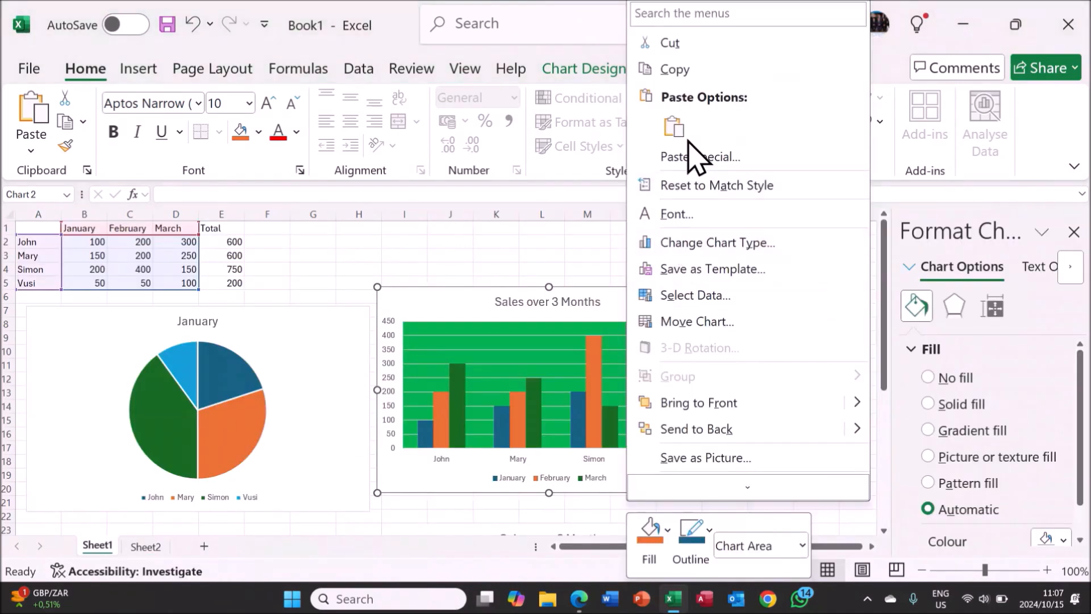
left_click(705, 57)
key("Delete")
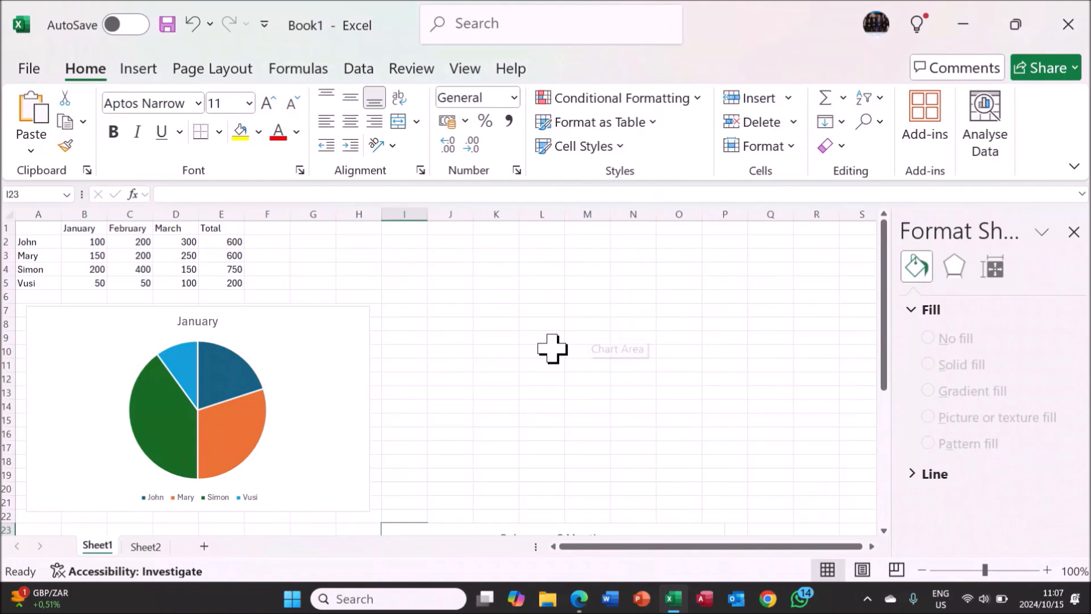
scroll(480, 359, "down", 2)
scroll(480, 359, "down", 1)
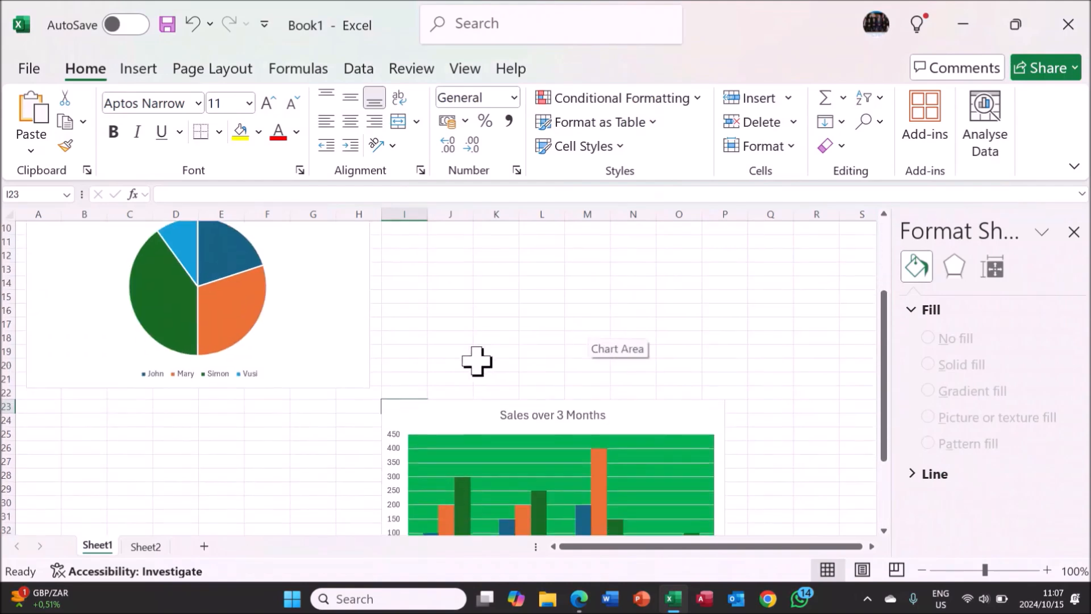
Paste the cut chart at cell J2 of Sheet2 and compare Sheet1 with Sheet2.
left_click(149, 546)
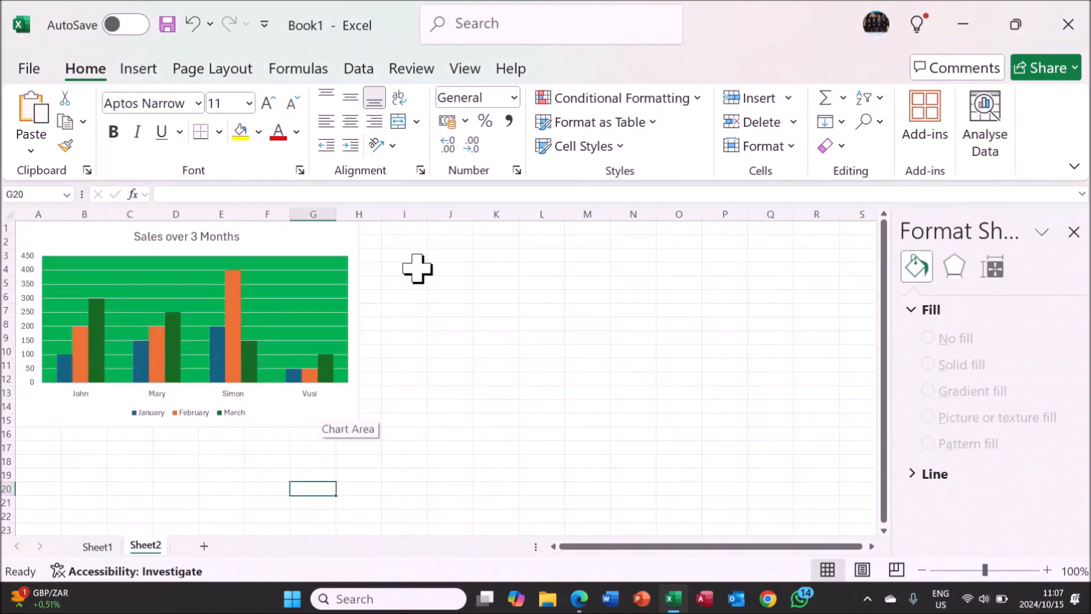
left_click(447, 243)
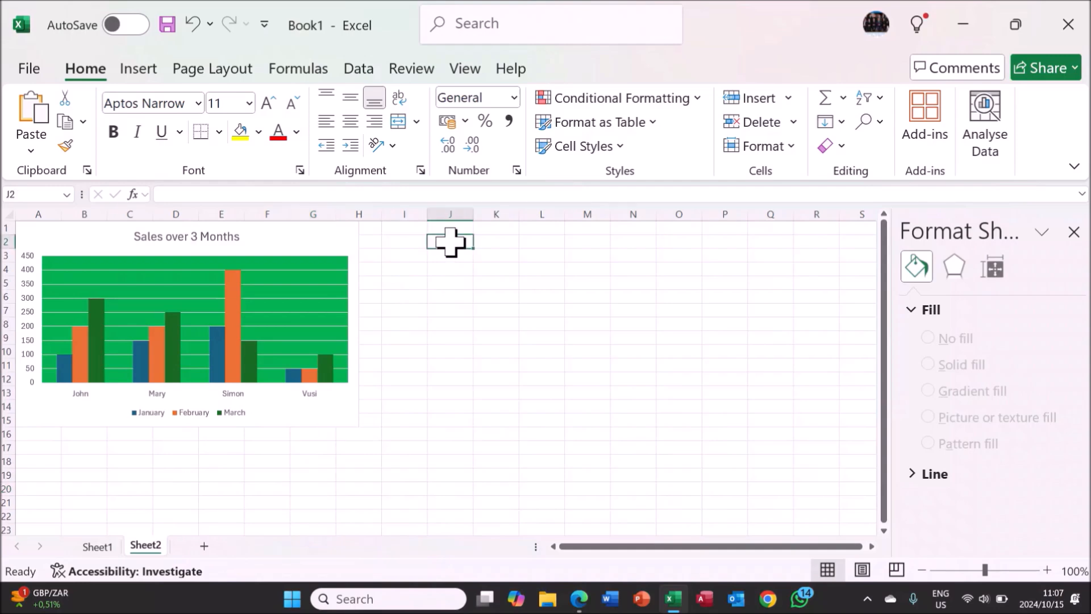
right_click(450, 241)
left_click(521, 215)
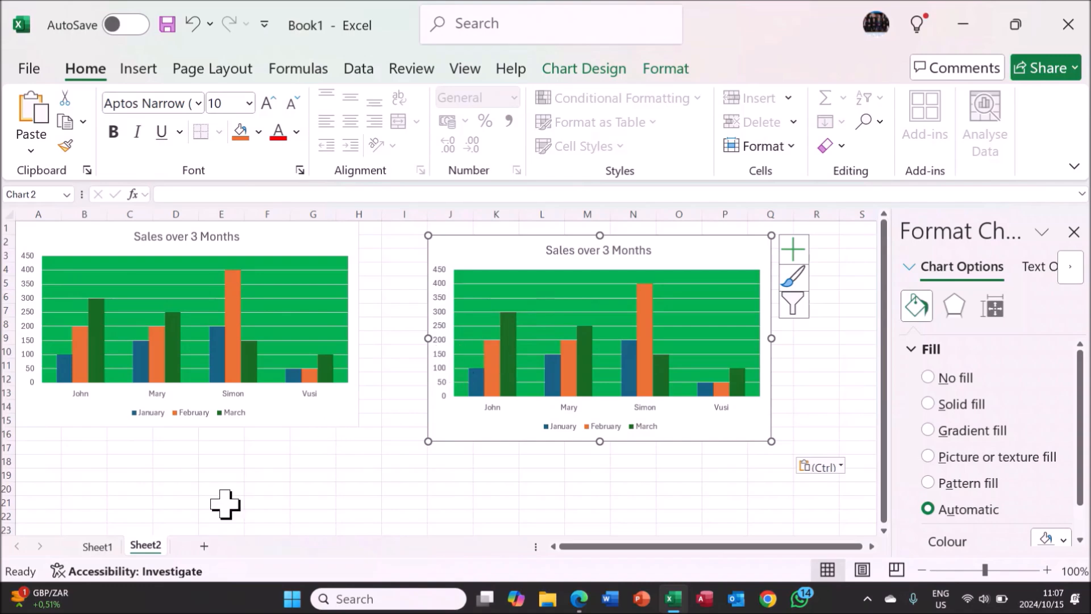
left_click(97, 547)
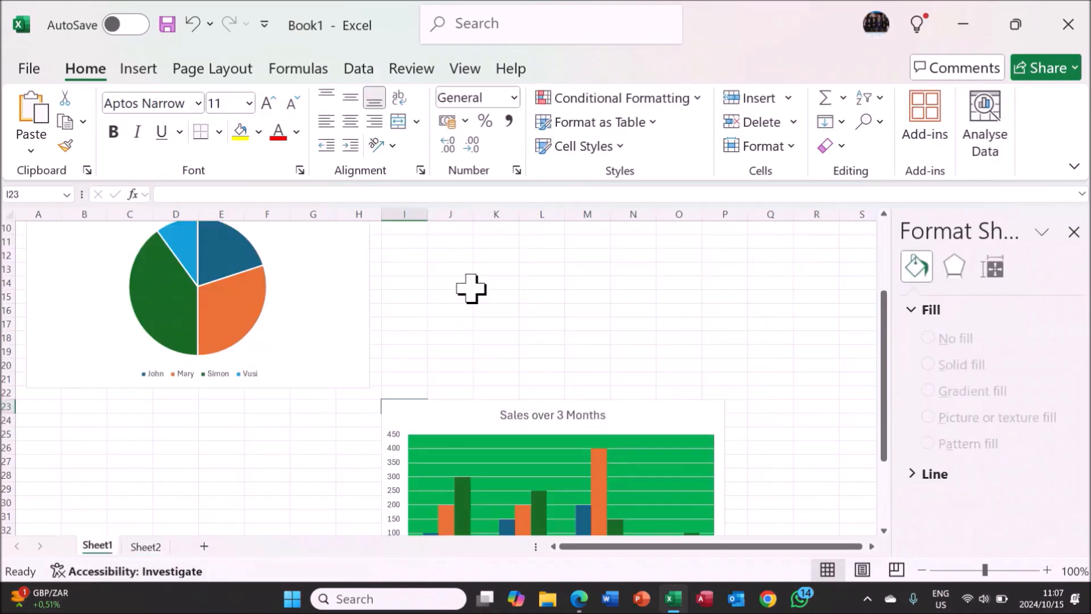
left_click(153, 549)
left_click(536, 329)
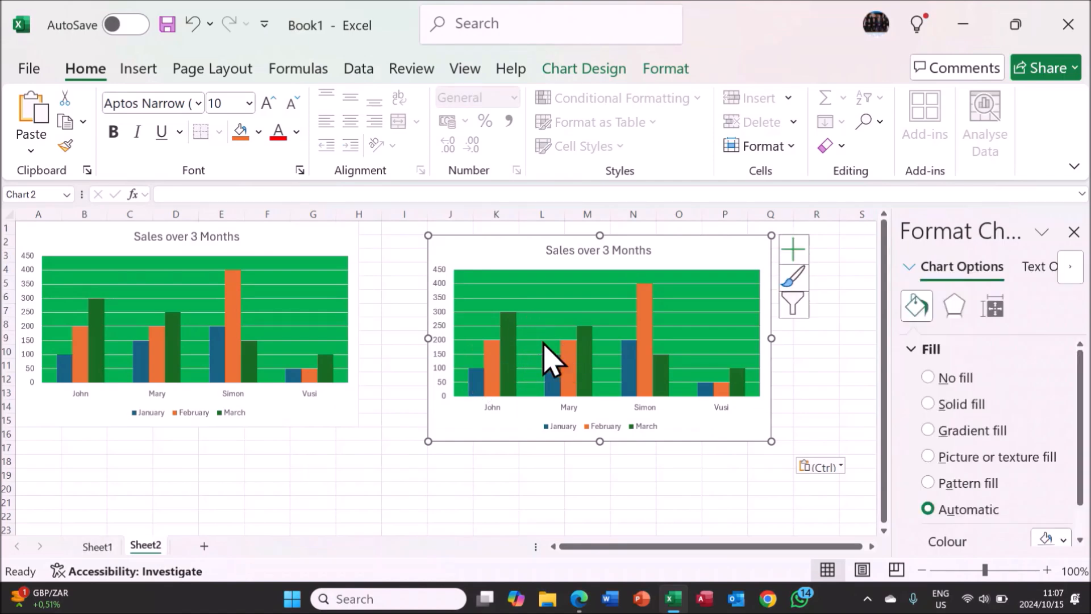
Shrink the January pie chart on Sheet1 to span about columns A to F and rows 7 to 17.
left_click(108, 549)
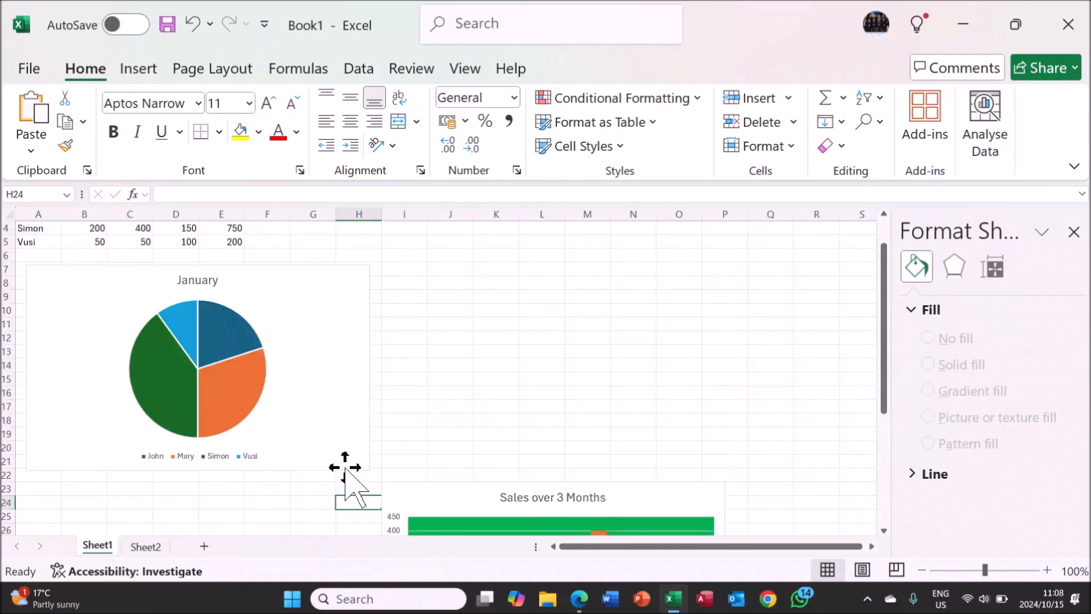
left_click(340, 356)
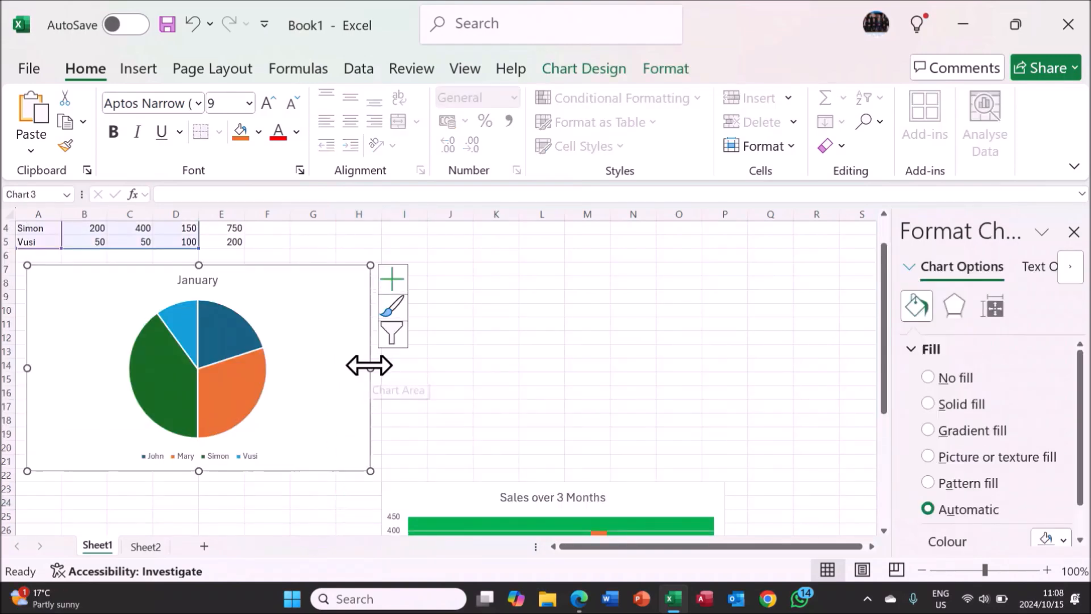
left_click_drag(369, 365, 415, 365)
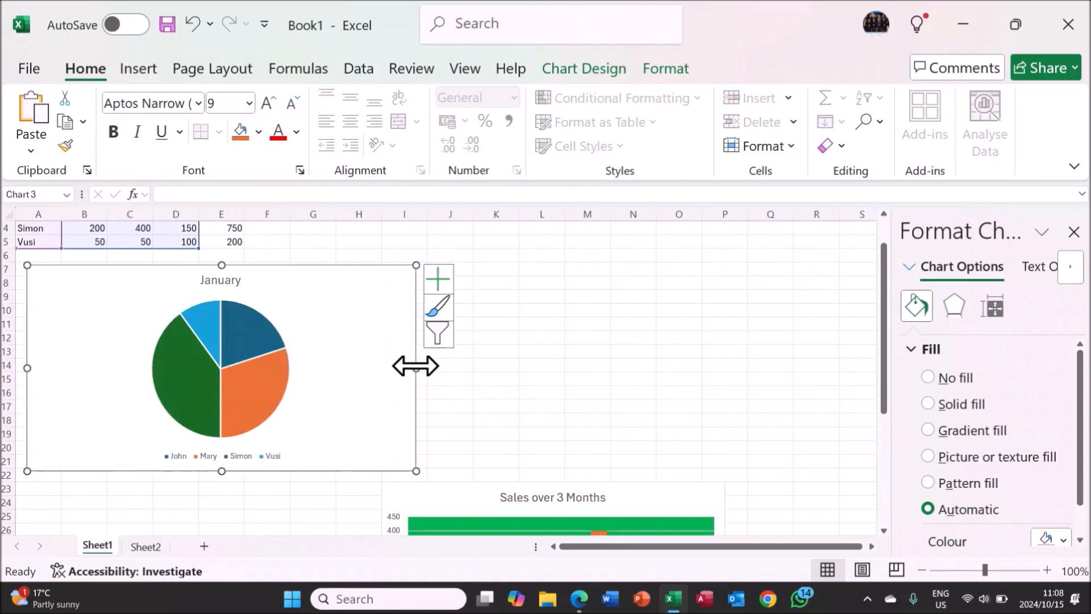
left_click_drag(417, 471, 269, 407)
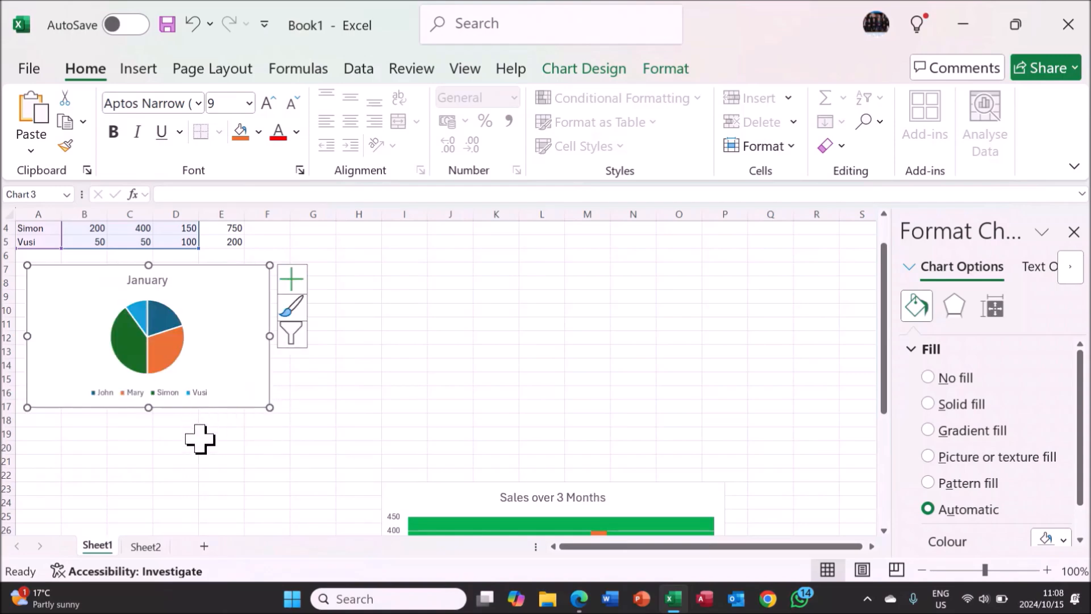
left_click(176, 457)
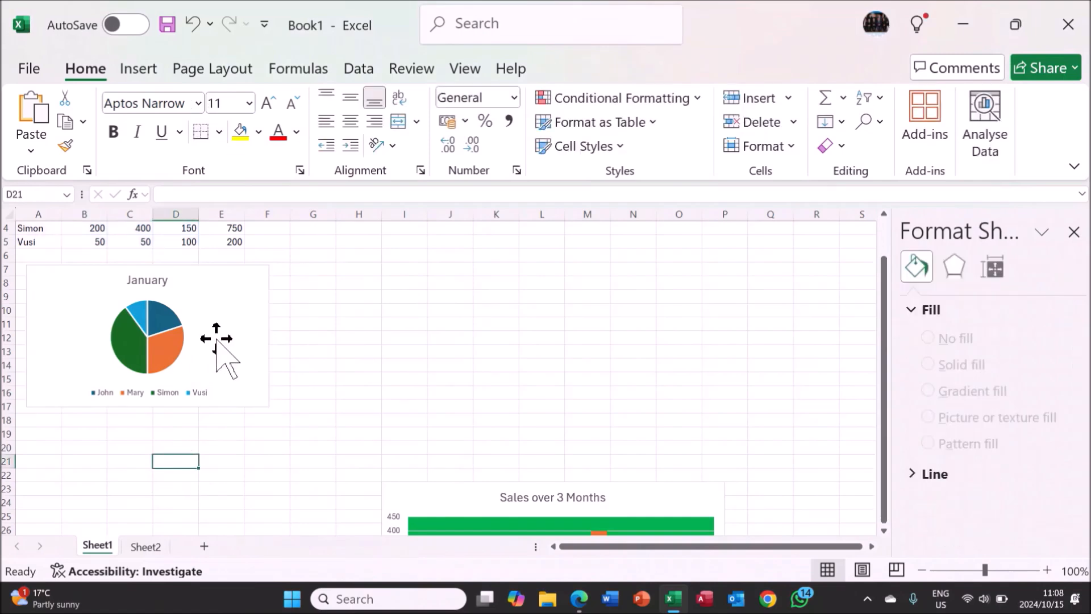
Delete the January pie chart from Sheet1.
left_click(228, 317)
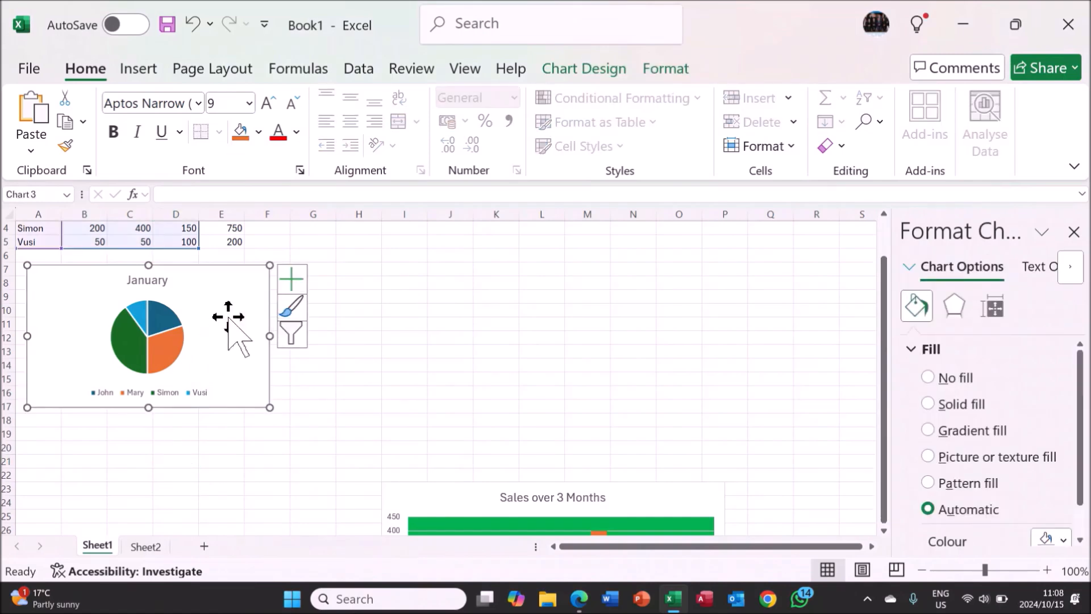
key("Delete")
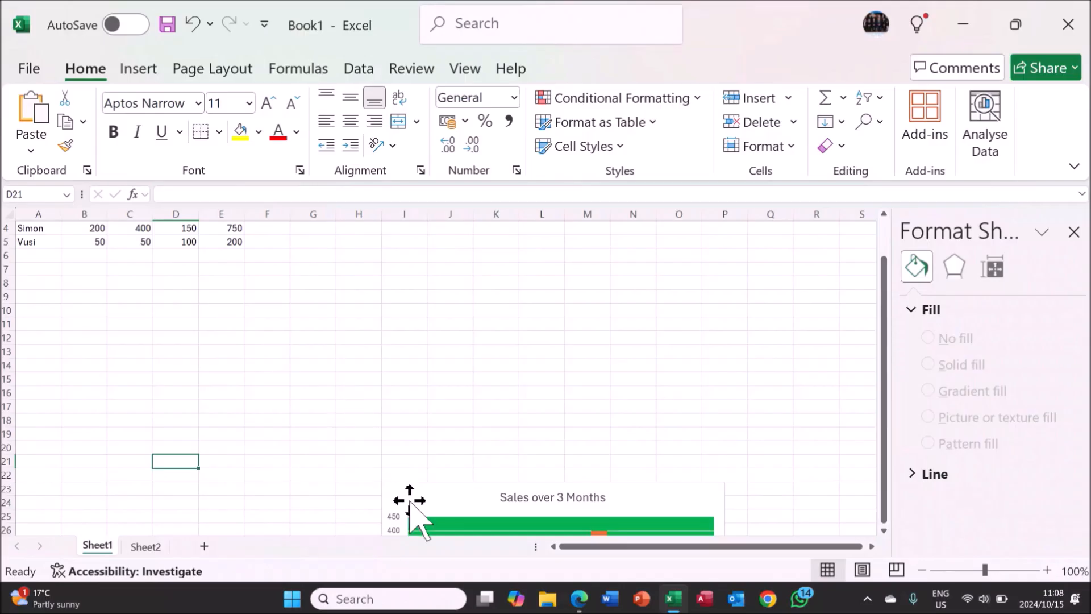
scroll(249, 353, "up", 1)
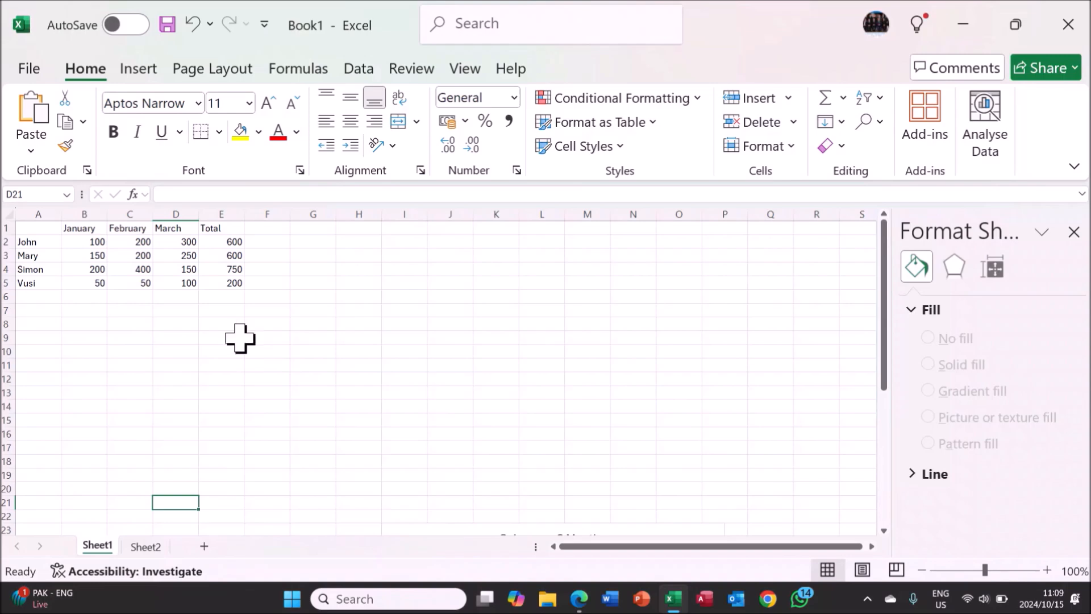
Open the workbook Demo Spreadsheet 1 from the Excel folder inside Documents > Award Media Training.
left_click(32, 69)
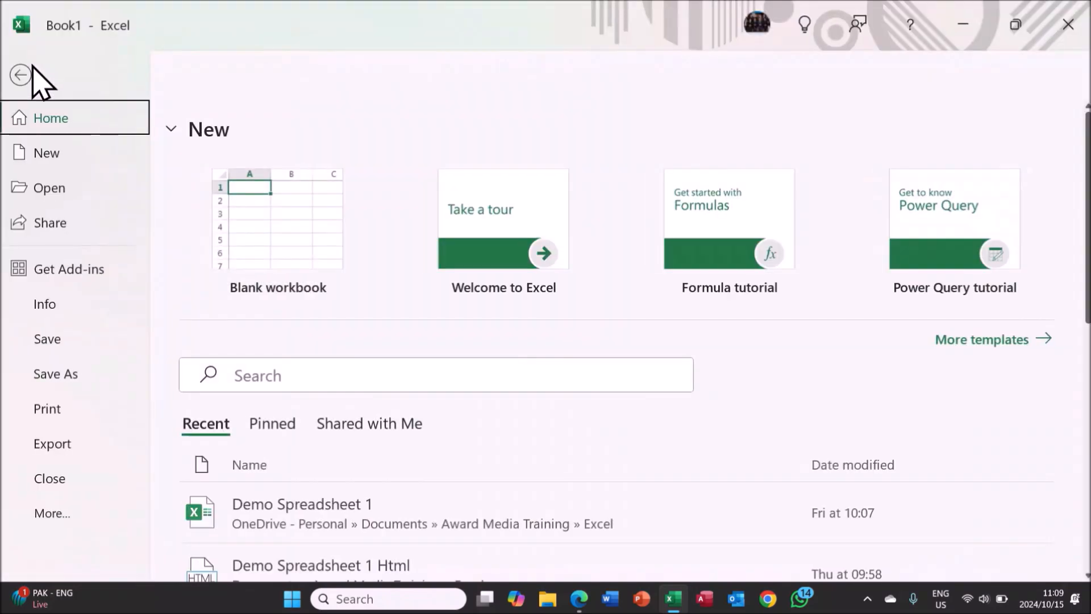
left_click(63, 193)
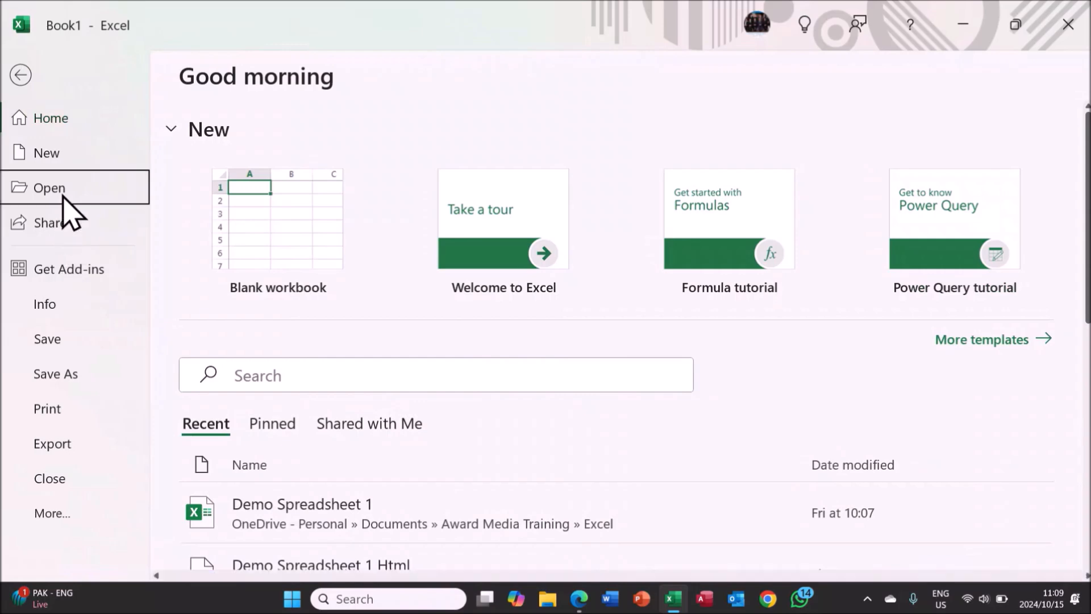
left_click(277, 472)
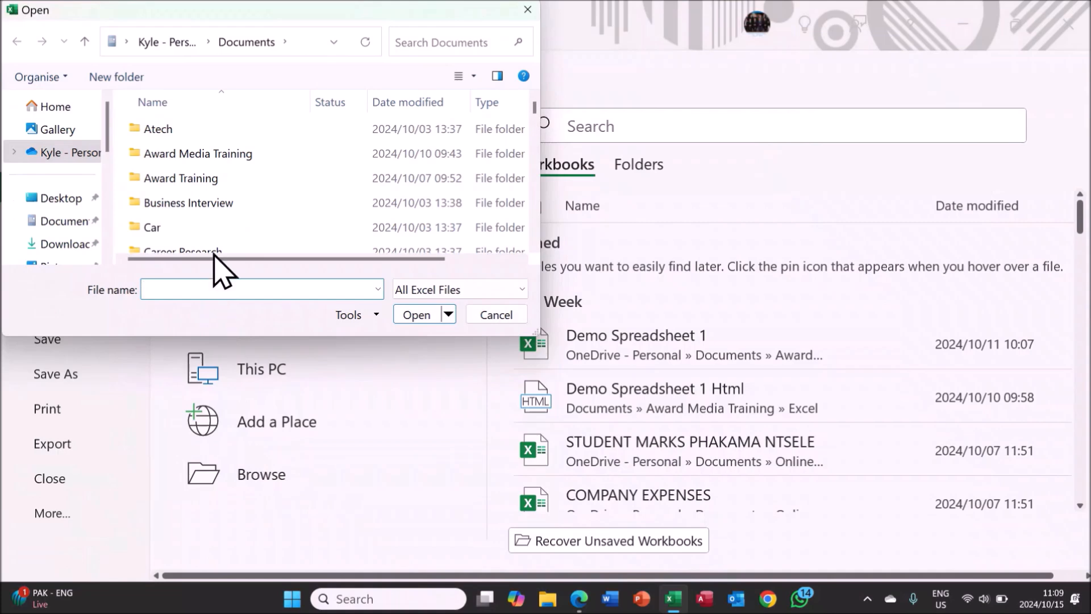
double_click(230, 157)
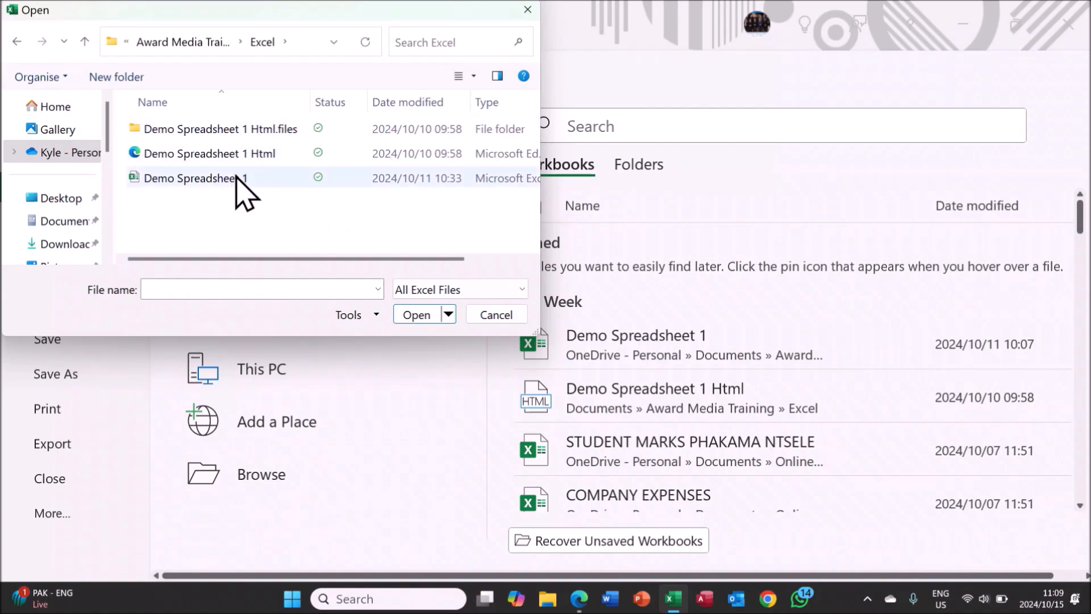
double_click(236, 178)
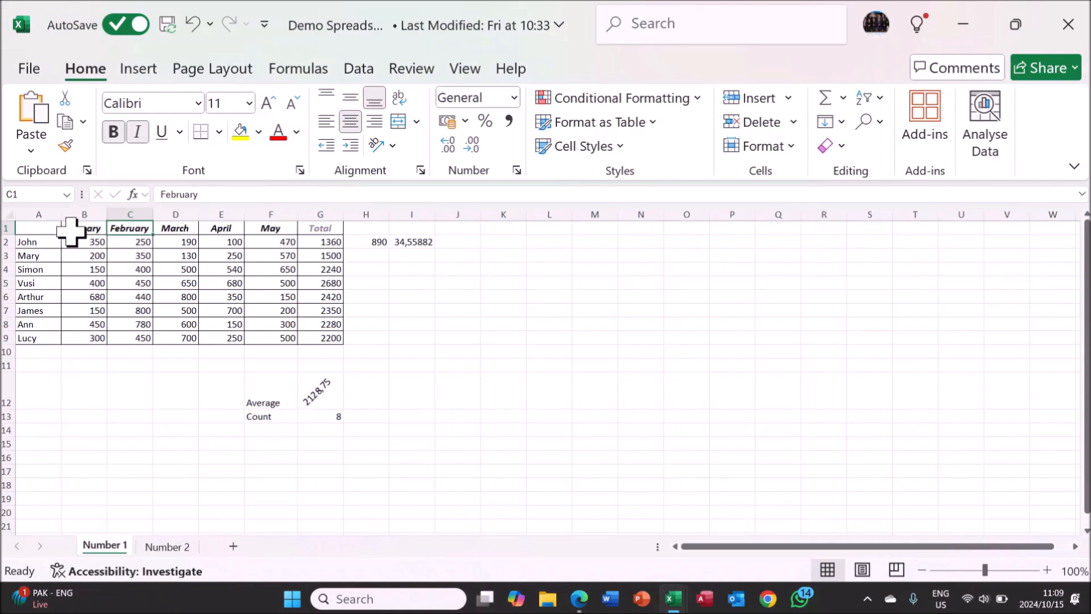
Copy the sales table in A1:G9 of the Number 1 sheet.
left_click_drag(60, 230, 316, 334)
right_click(313, 309)
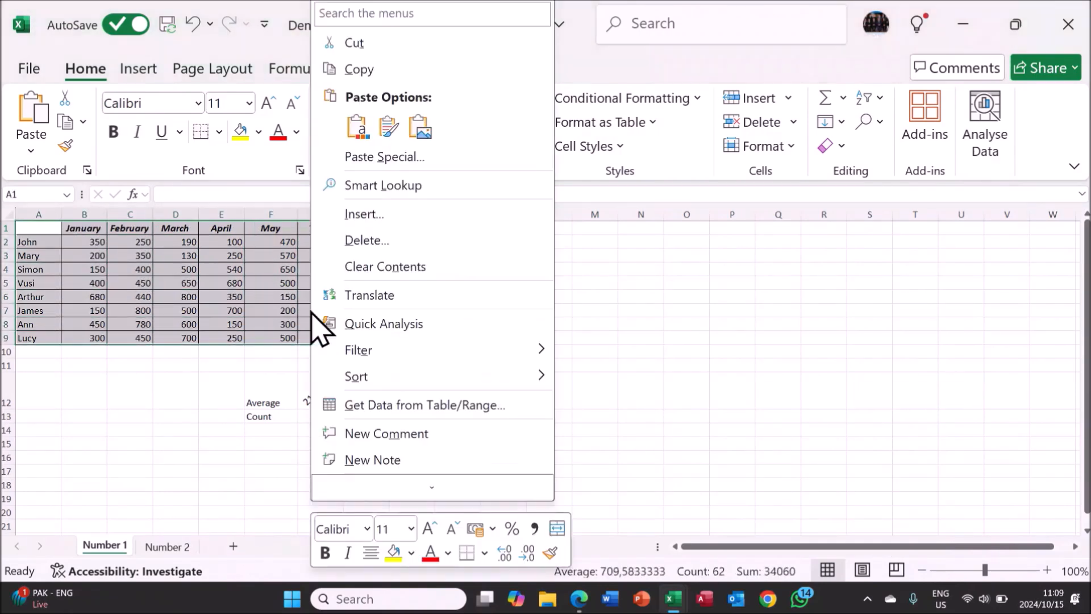
left_click(392, 71)
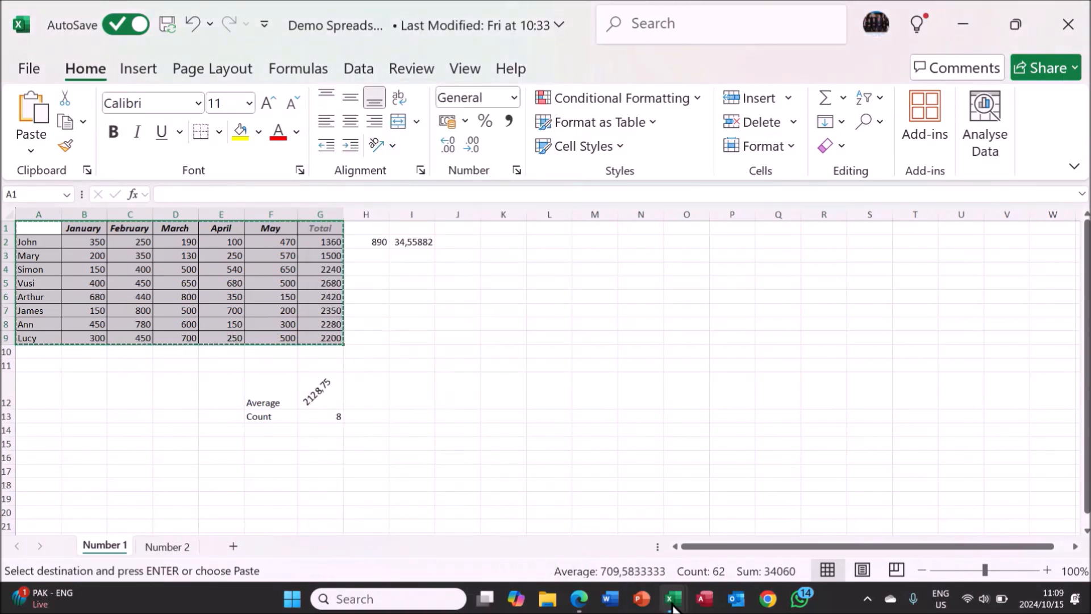
Return to Book1 and paste the copied table at cell A8 of Sheet1.
mouse_move(673, 607)
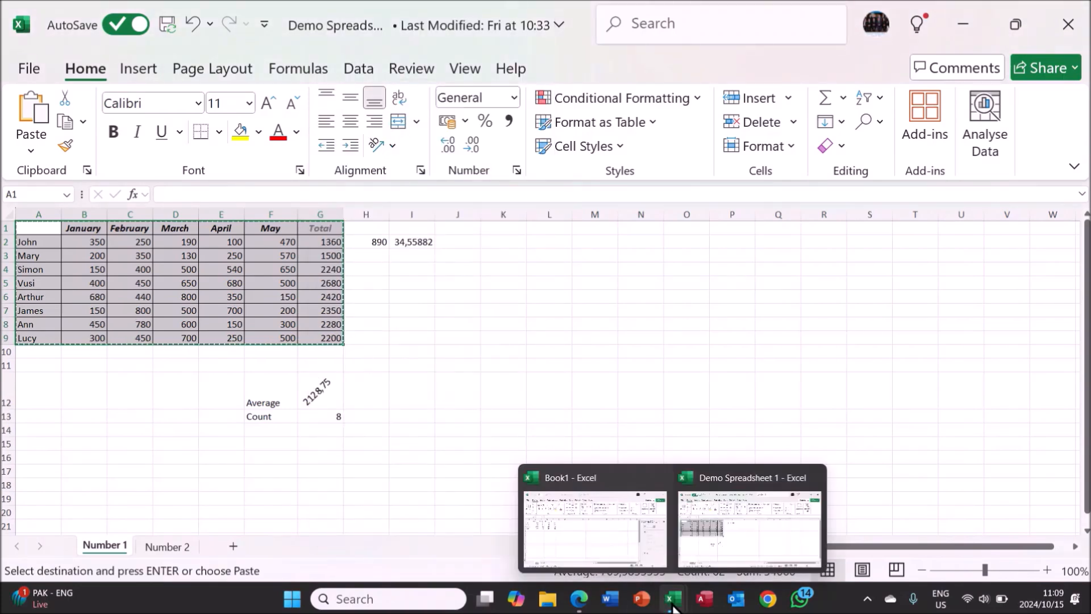
left_click(632, 536)
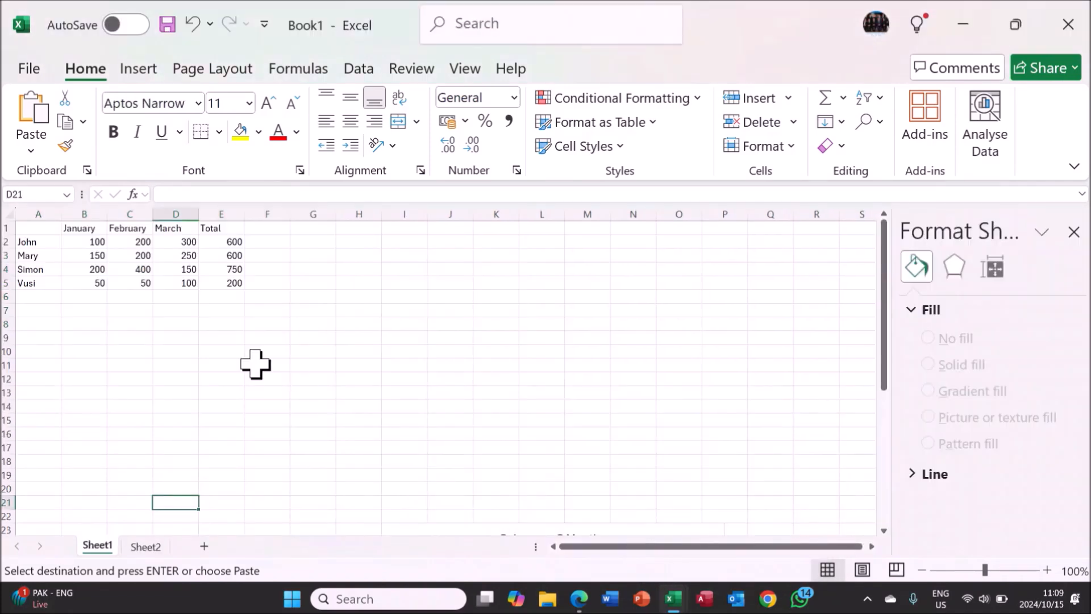
left_click(40, 325)
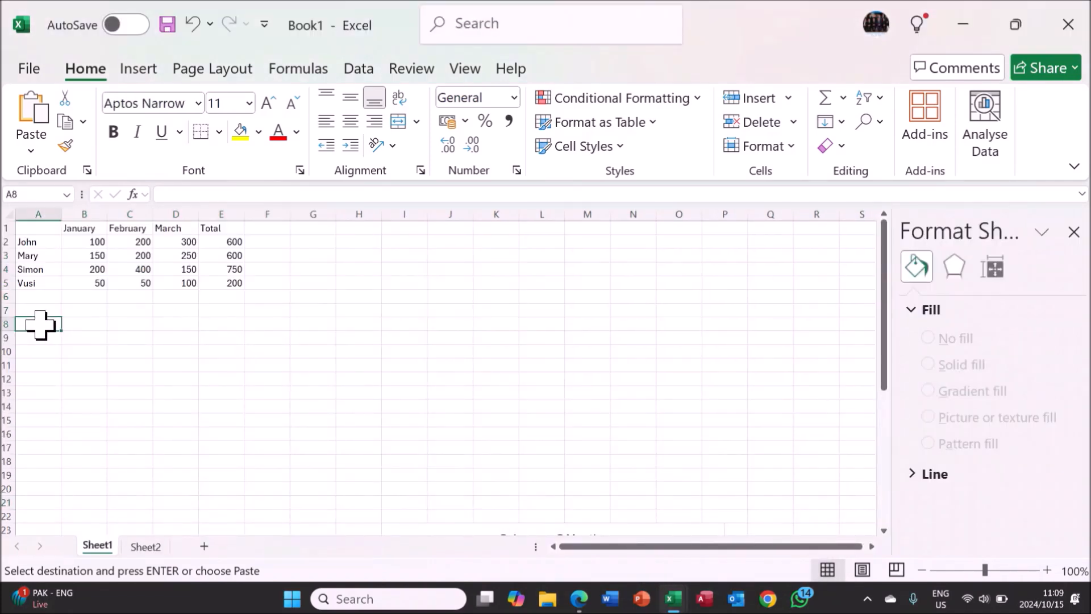
right_click(41, 325)
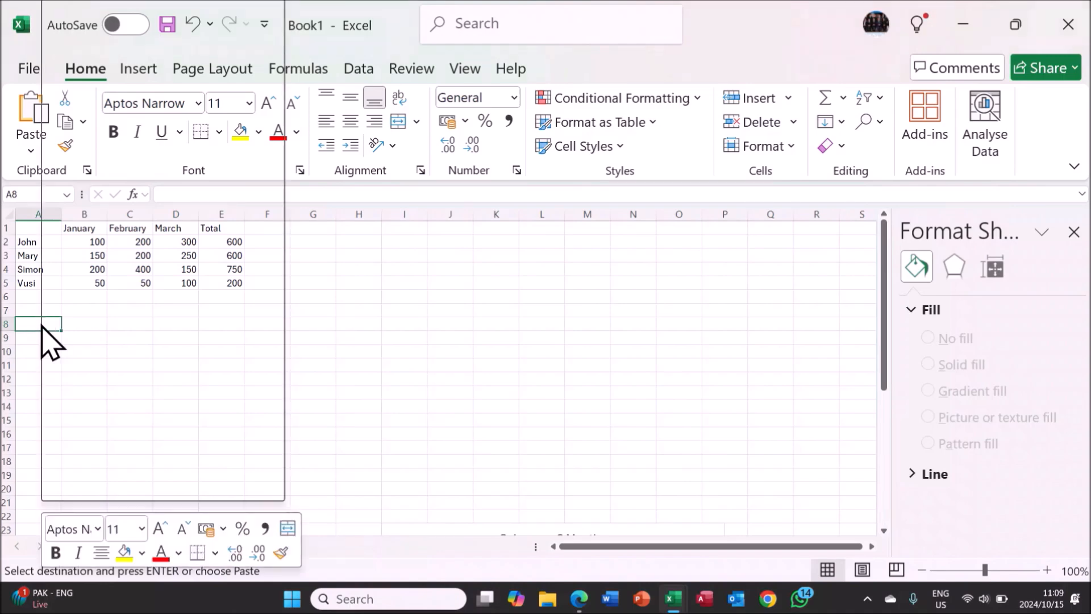
left_click(89, 128)
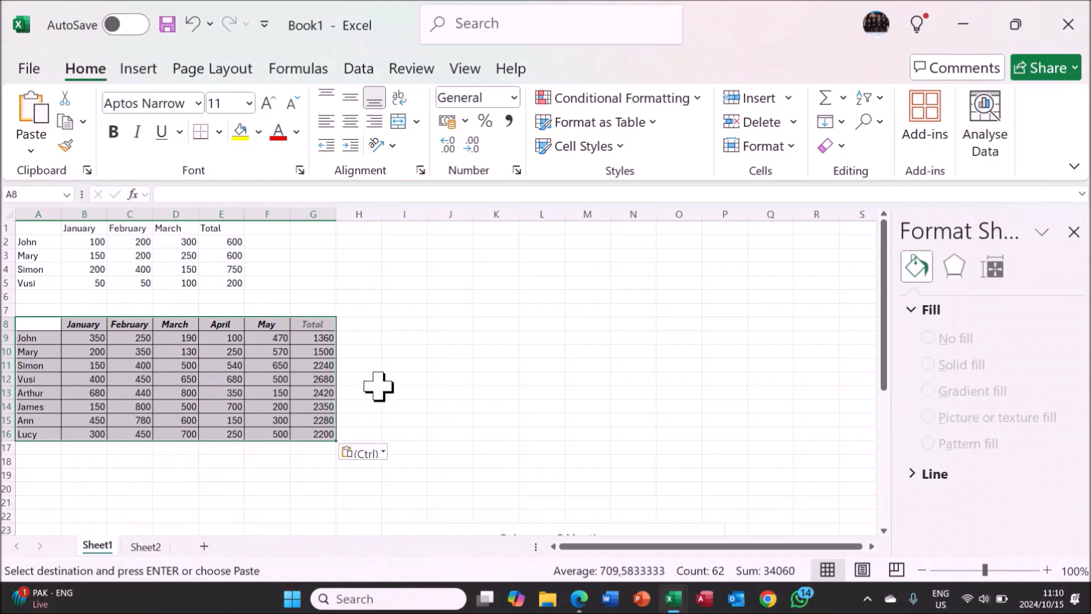
left_click(380, 388)
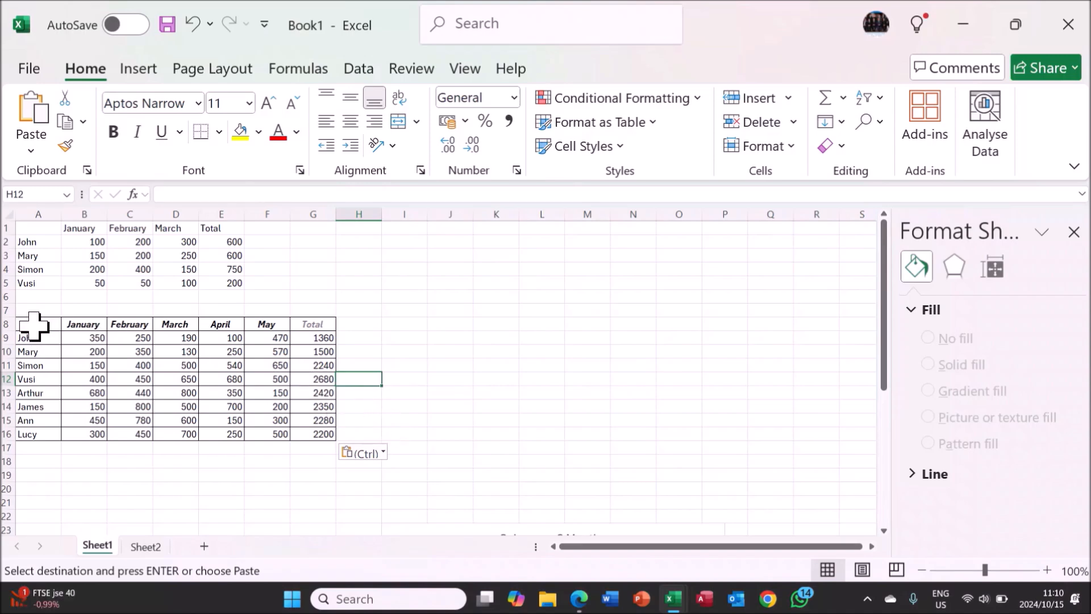
Insert a 3D pie chart from A8:F16 and move it beside the pasted table, starting around column H.
left_click_drag(32, 325, 255, 430)
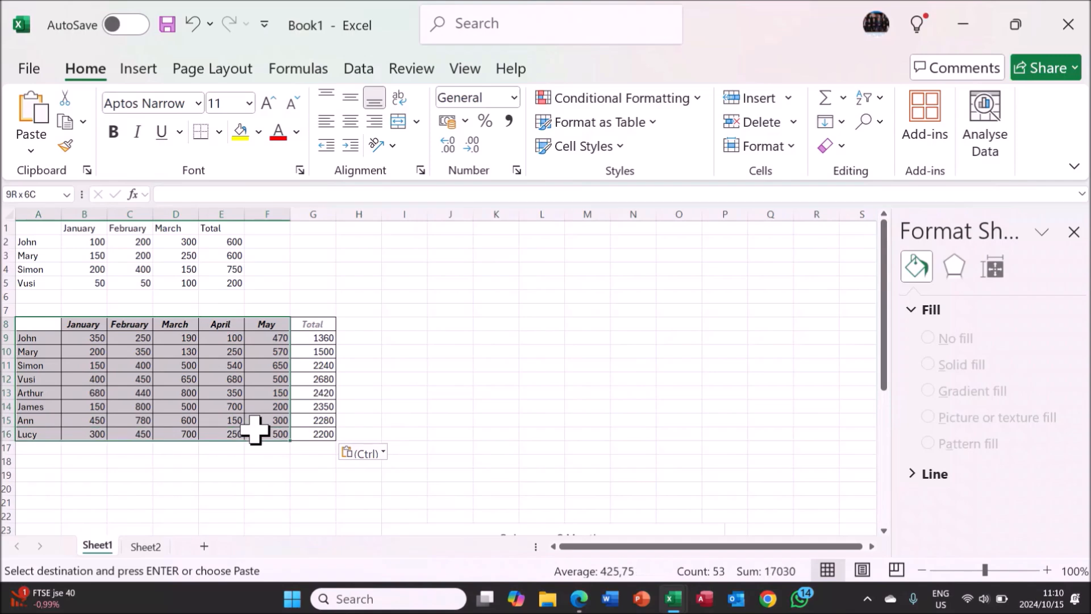
left_click(139, 69)
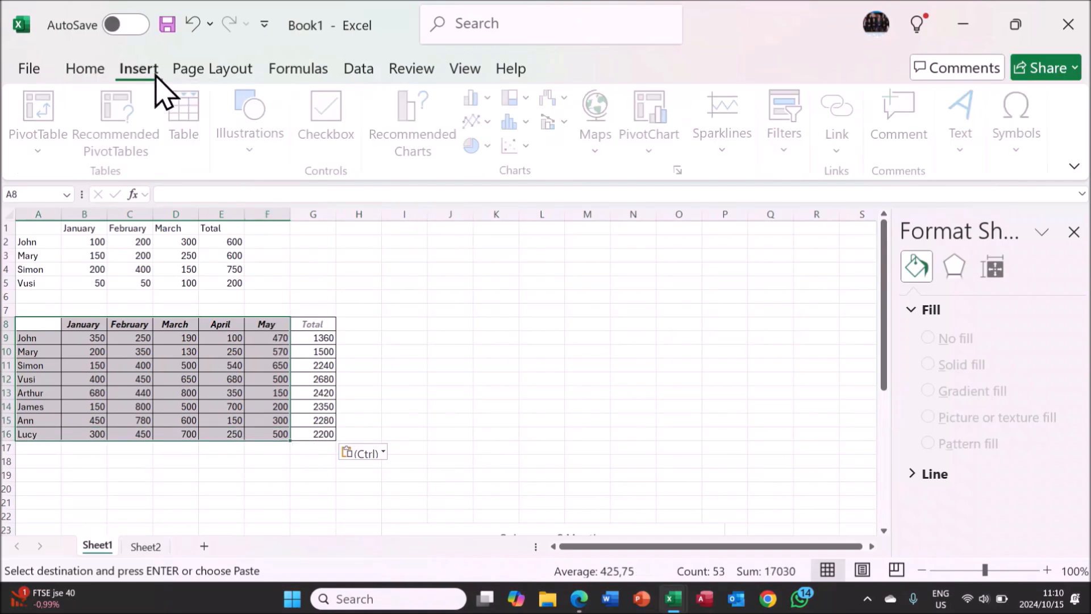
left_click(490, 145)
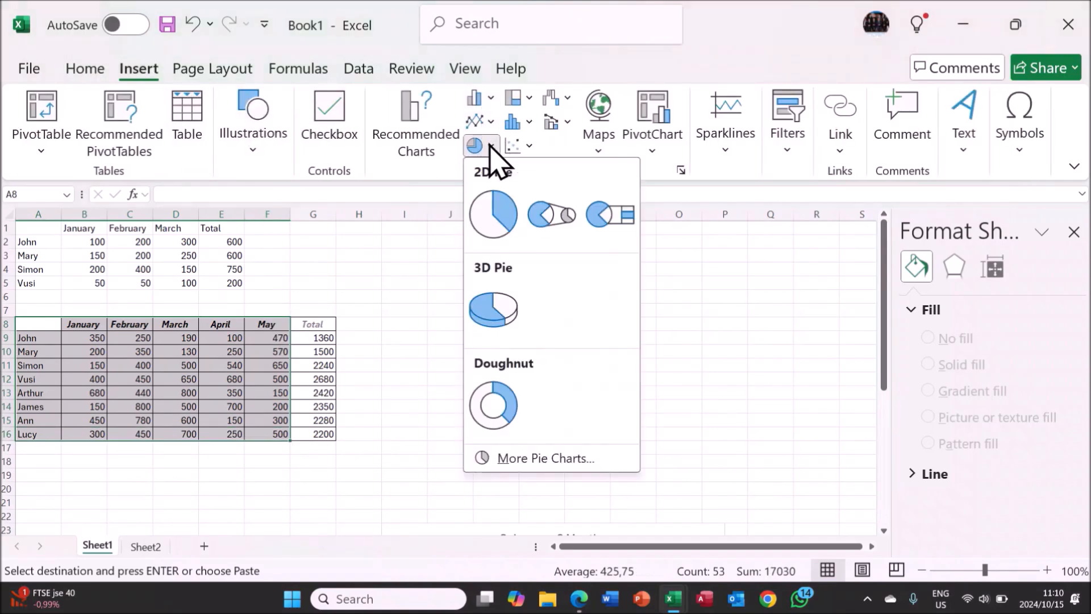
left_click(499, 315)
left_click_drag(505, 297, 590, 296)
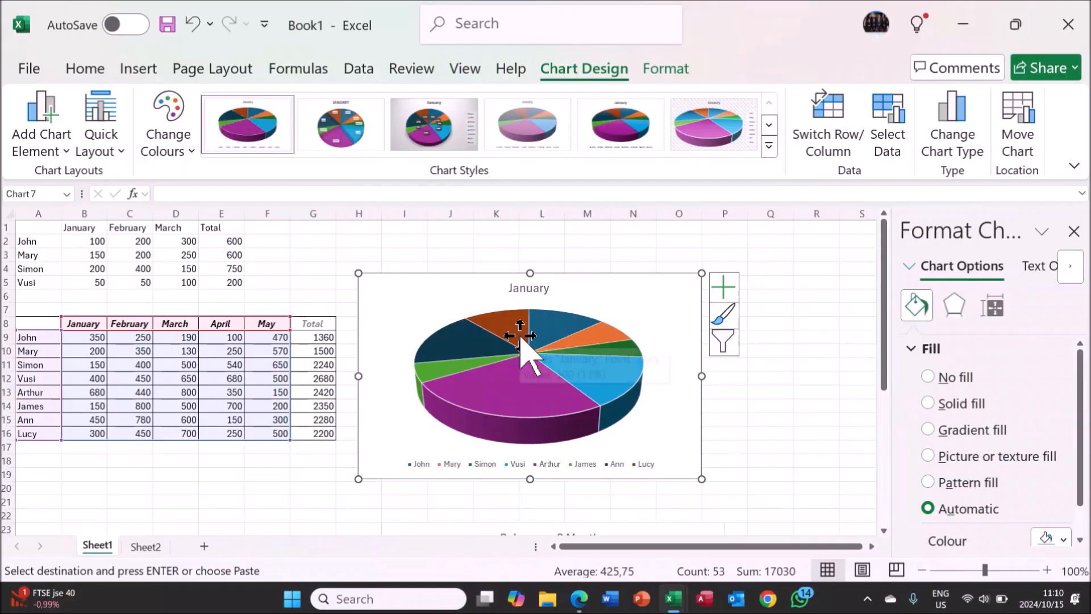
Search the stock images for "house" and insert the photo of colourful gabled houses at cell B20.
scroll(284, 369, "down", 2)
left_click(88, 405)
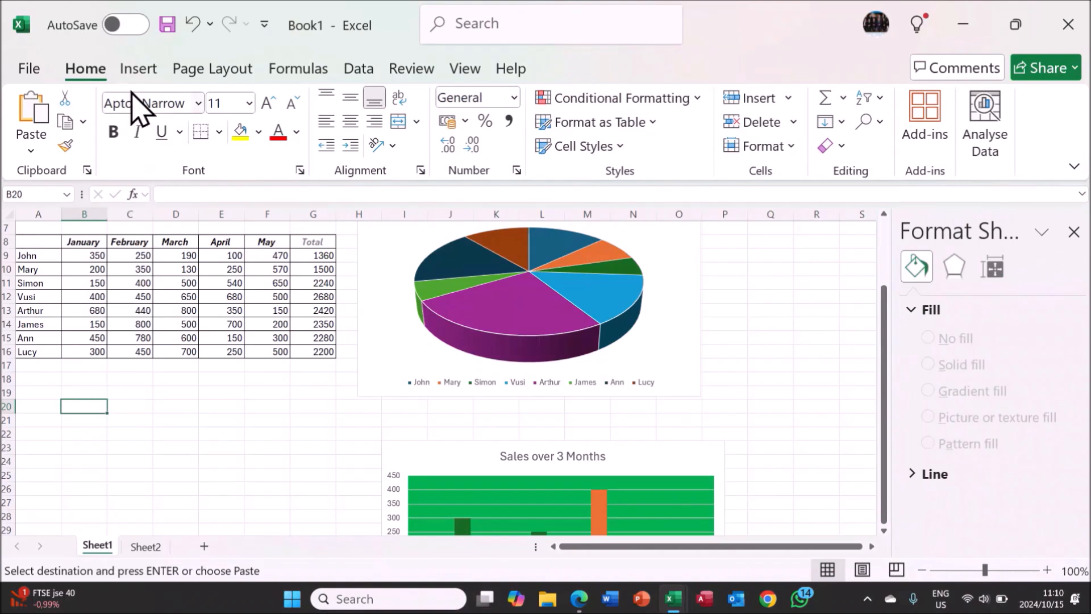
left_click(138, 71)
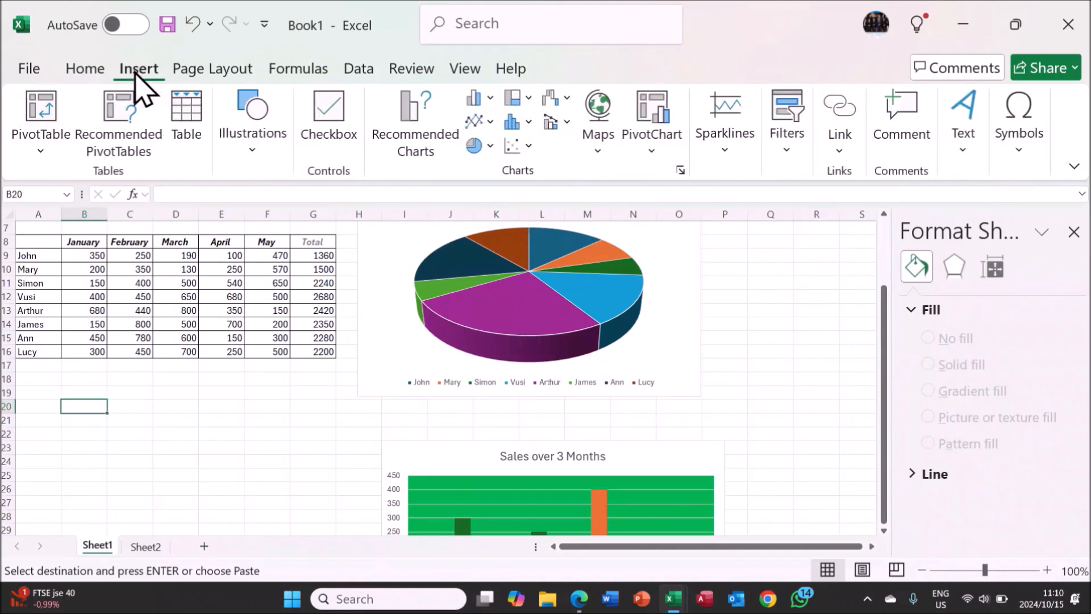
left_click(244, 149)
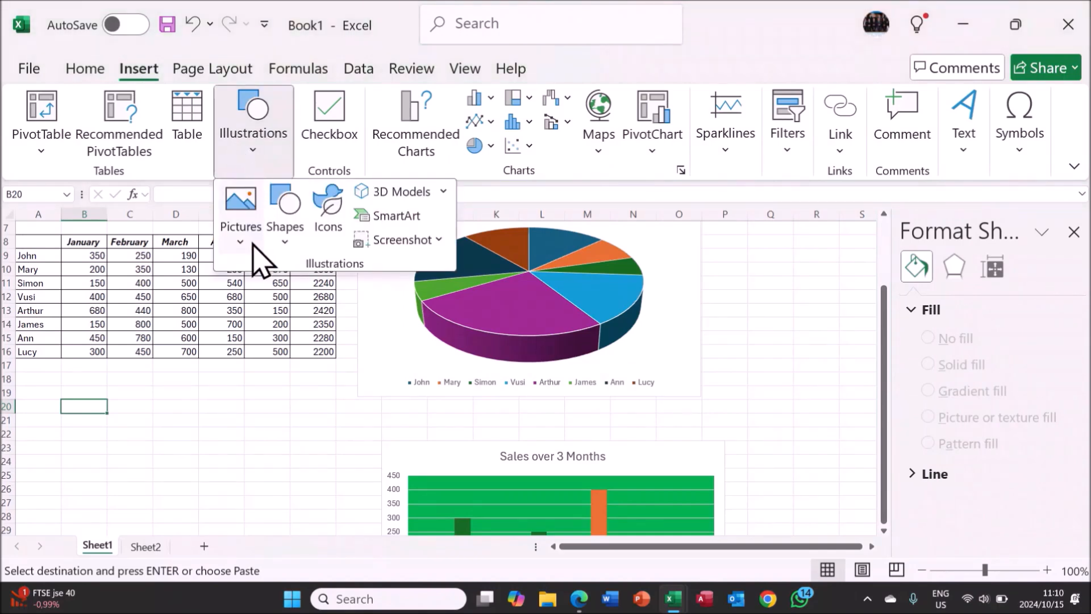
left_click(328, 238)
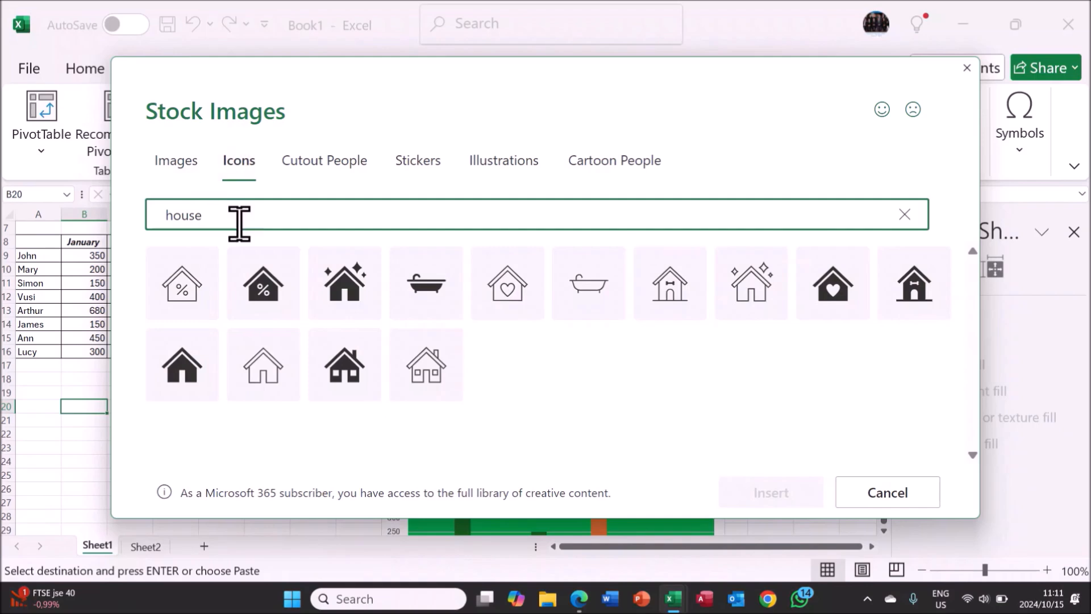
left_click(189, 166)
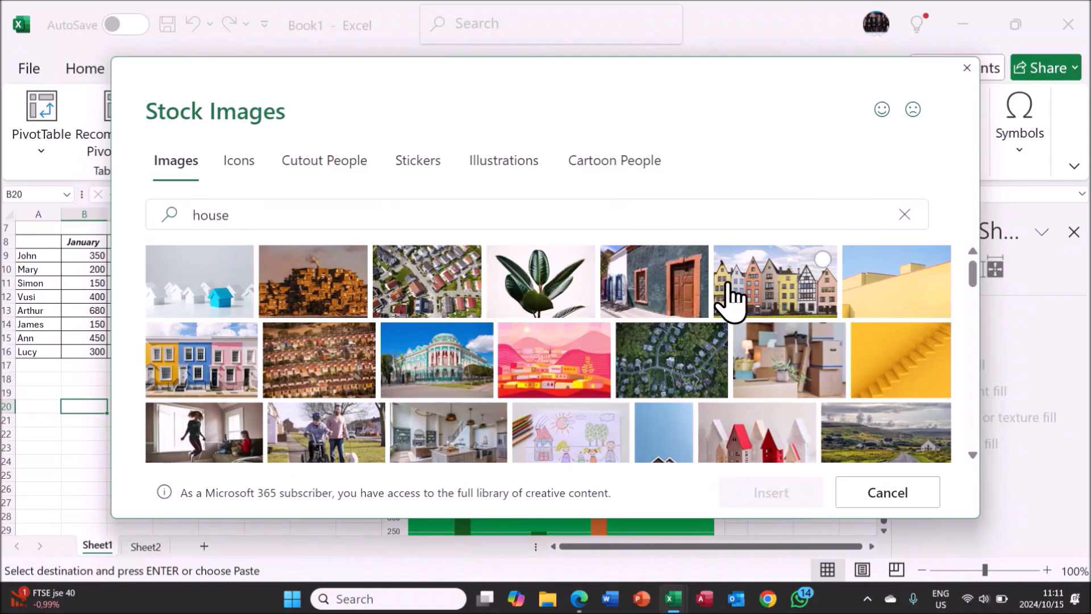
left_click(754, 289)
left_click(801, 498)
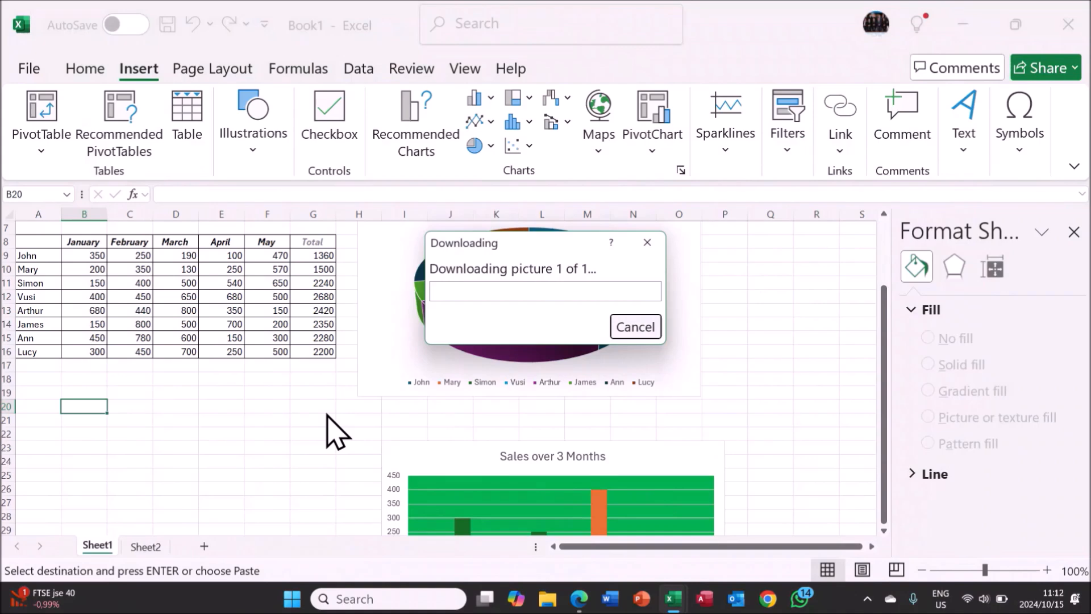
Shrink the houses picture to about 4.29 cm high by 7.29 cm wide, placed below the sales table.
scroll(329, 420, "up", 1)
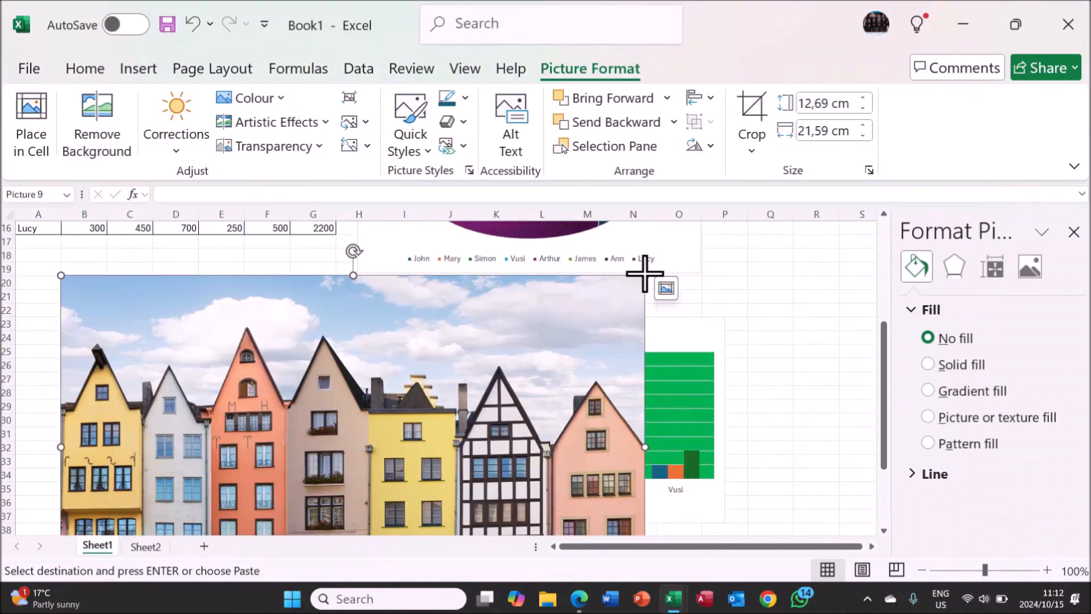
left_click_drag(645, 275, 209, 270)
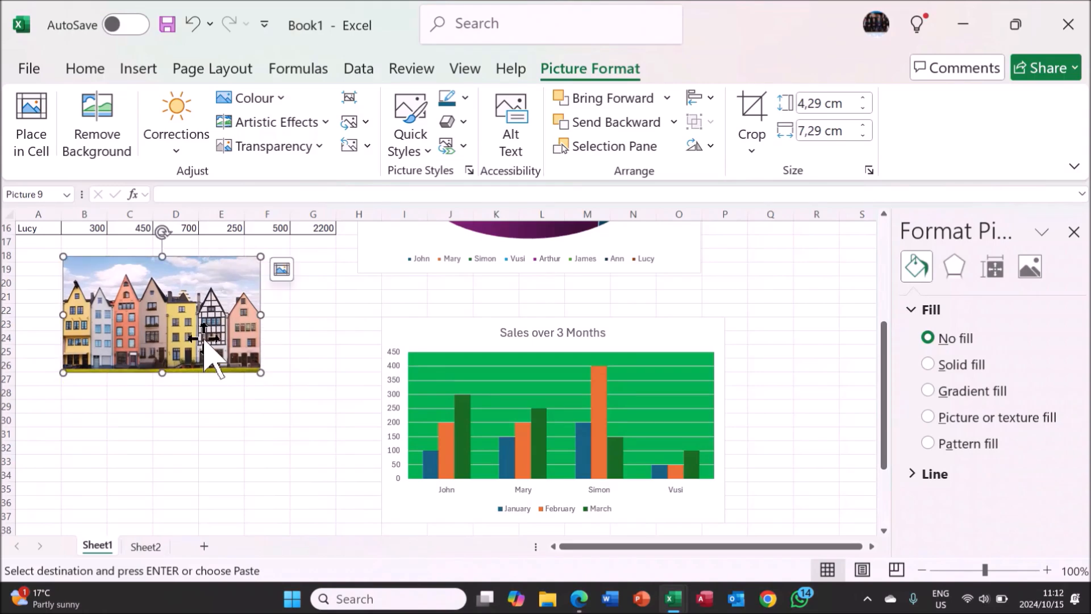
Insert the picture Award Logo with flag-JPEG from this device over the cells at B31.
left_click(80, 392)
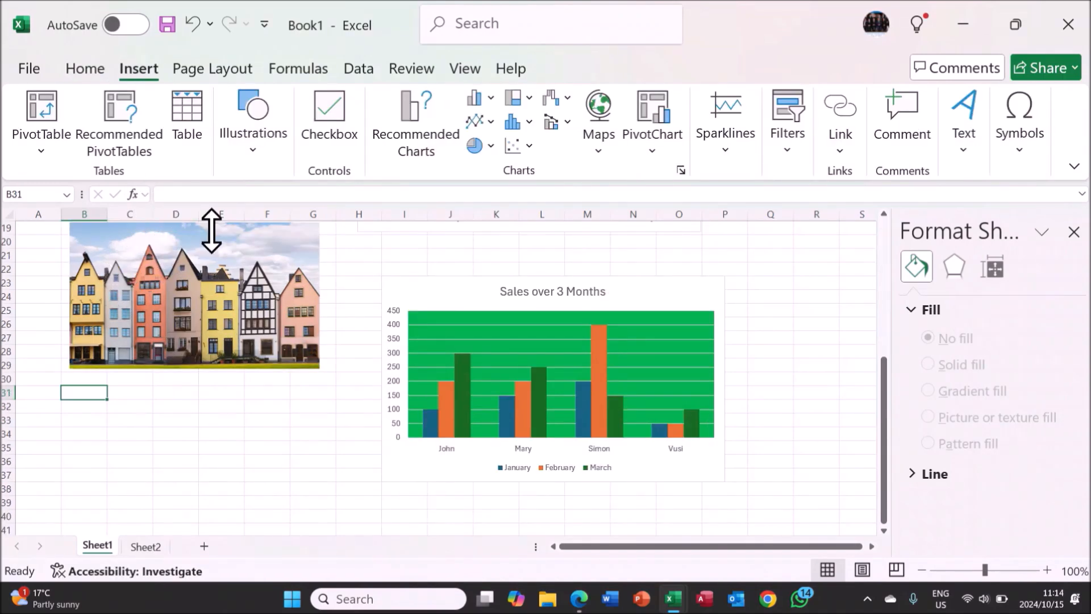
left_click(255, 165)
left_click(244, 206)
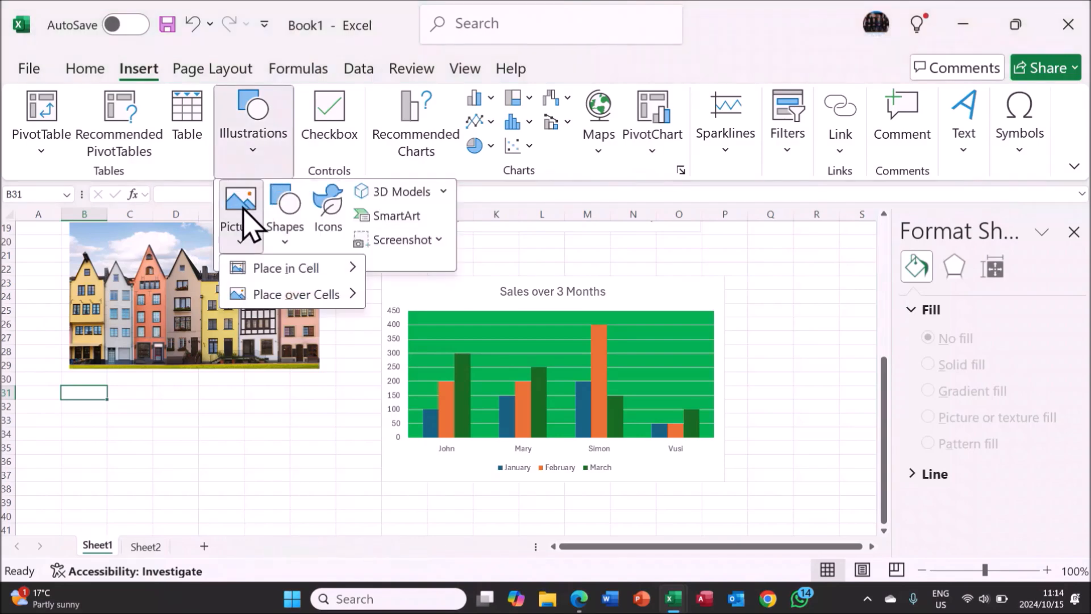
mouse_move(267, 290)
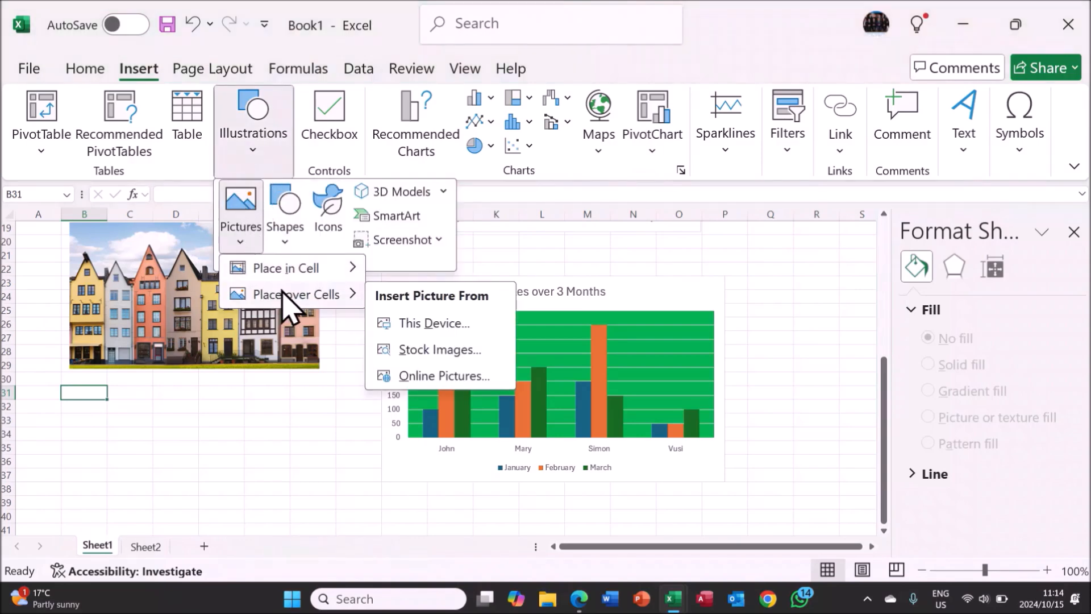
left_click(424, 323)
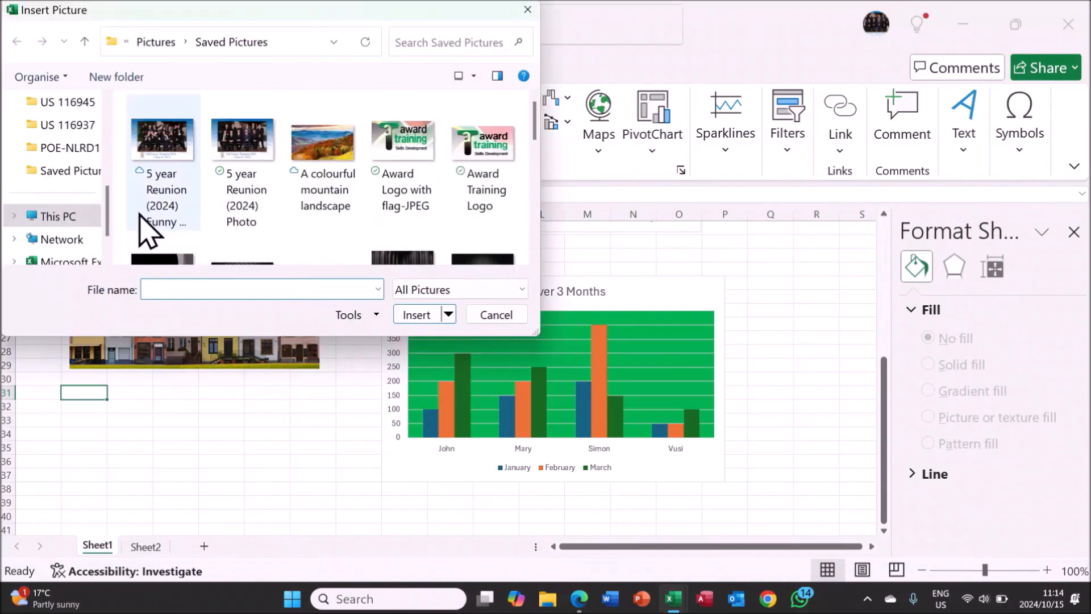
double_click(415, 196)
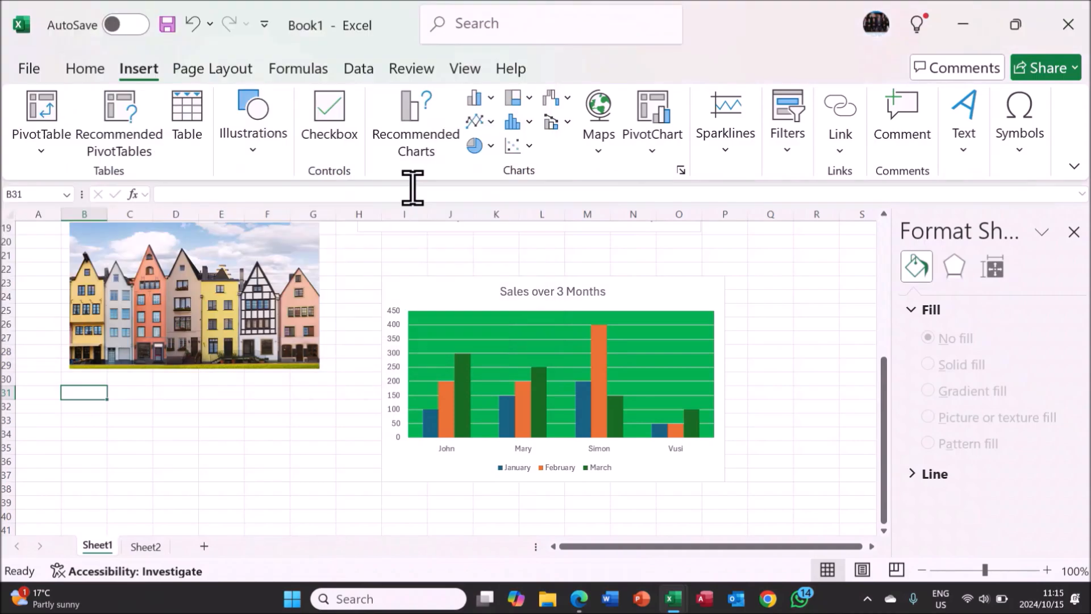
Shrink the Award Training logo to span about columns B to F below the houses picture.
scroll(352, 403, "down", 4)
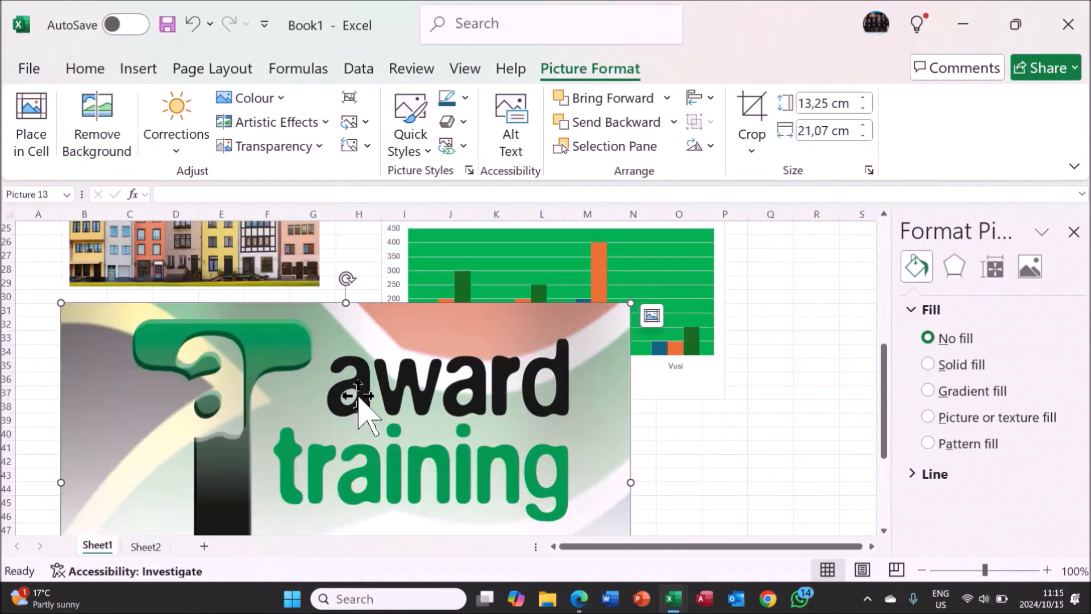
scroll(358, 398, "up", 1)
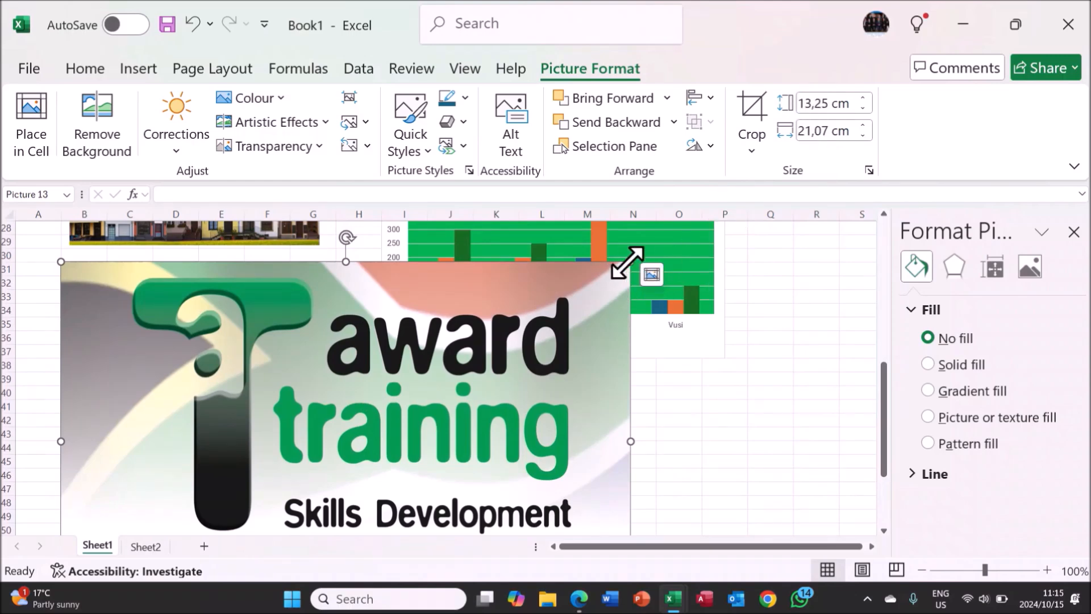
left_click_drag(622, 269, 284, 306)
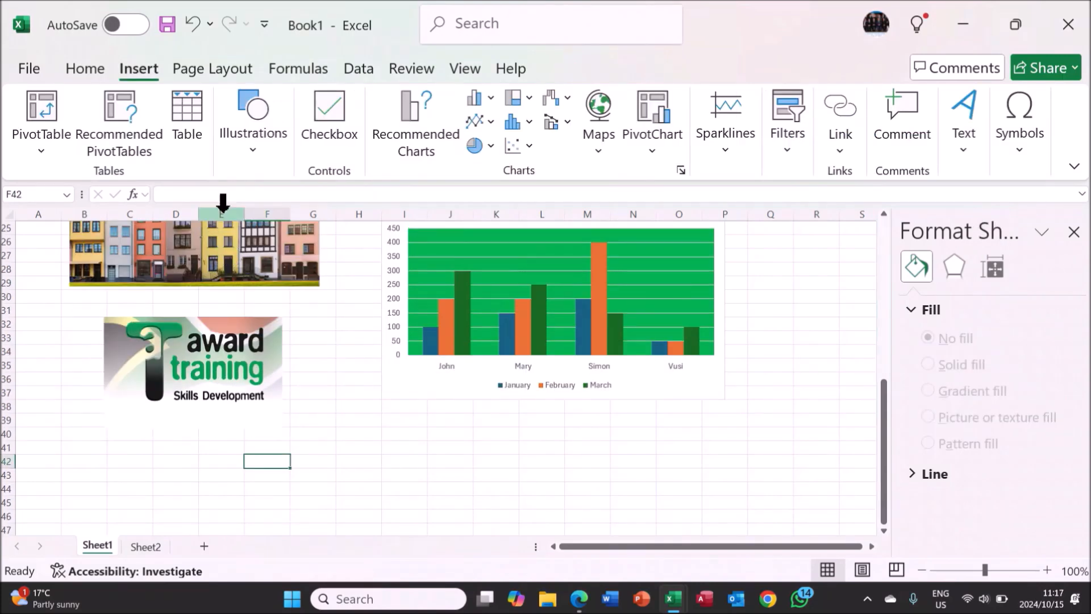
Draw a snip-and-round single corner rectangle about 2.35 by 4.61 cm and move it to about columns G to I, rows 39 to 43.
left_click(251, 169)
left_click(282, 211)
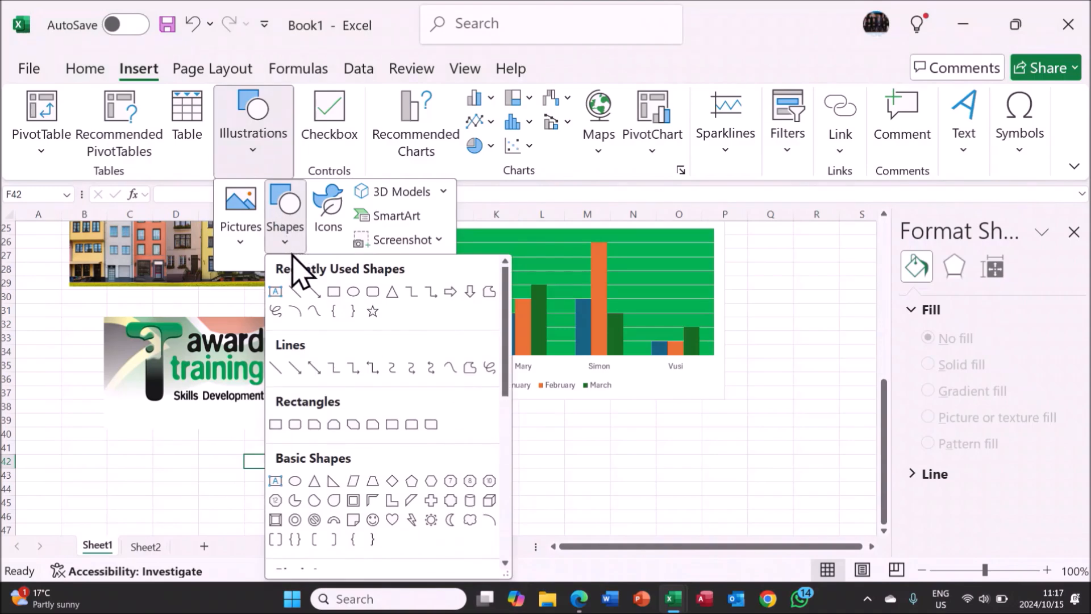
left_click(380, 426)
left_click_drag(381, 426, 496, 481)
left_click_drag(506, 488, 380, 467)
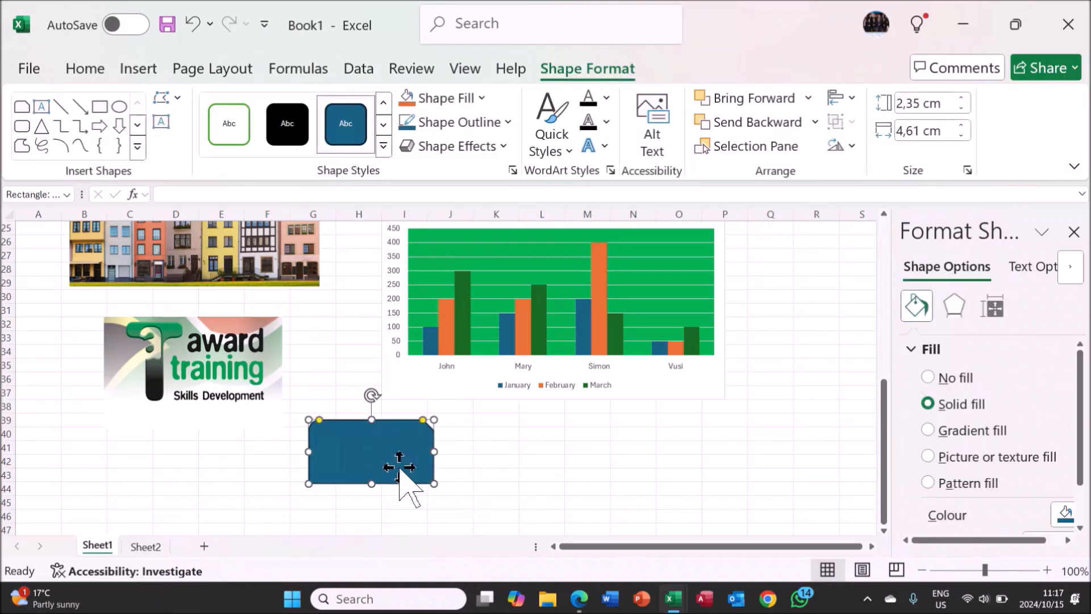
Fill the snip-and-round corner rectangle with a wavy-line pattern using the standard light blue colour.
left_click(1066, 514)
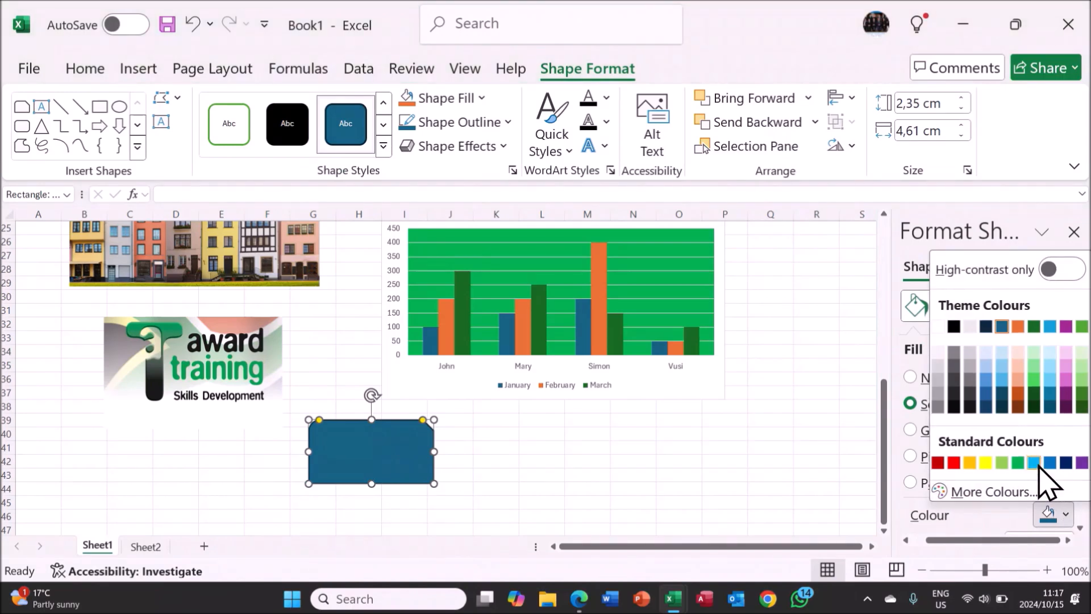
left_click(1035, 463)
scroll(1038, 465, "down", 1)
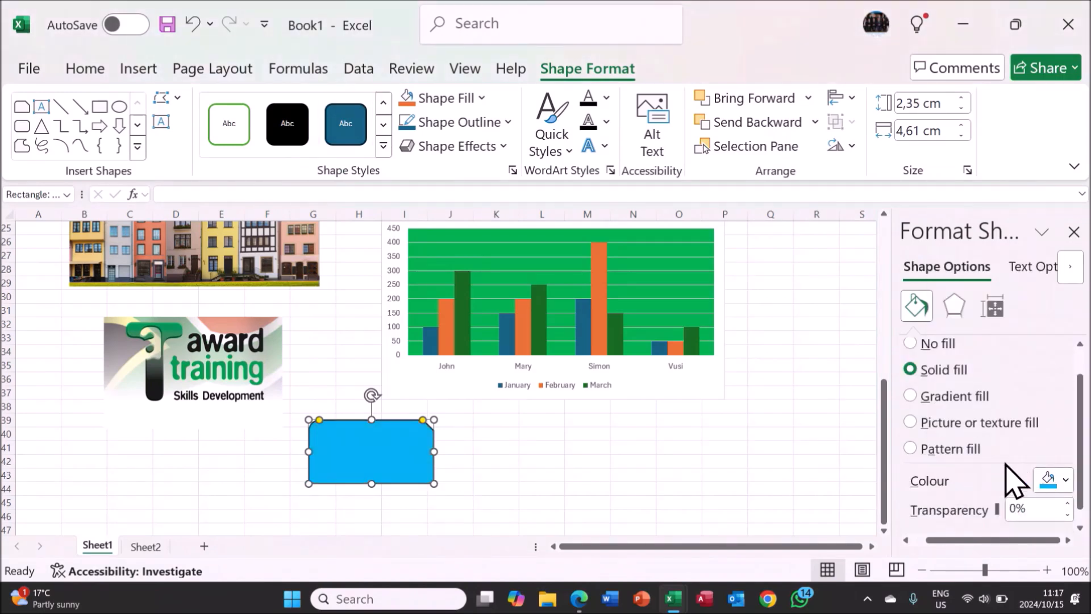
left_click(954, 449)
scroll(955, 449, "down", 1)
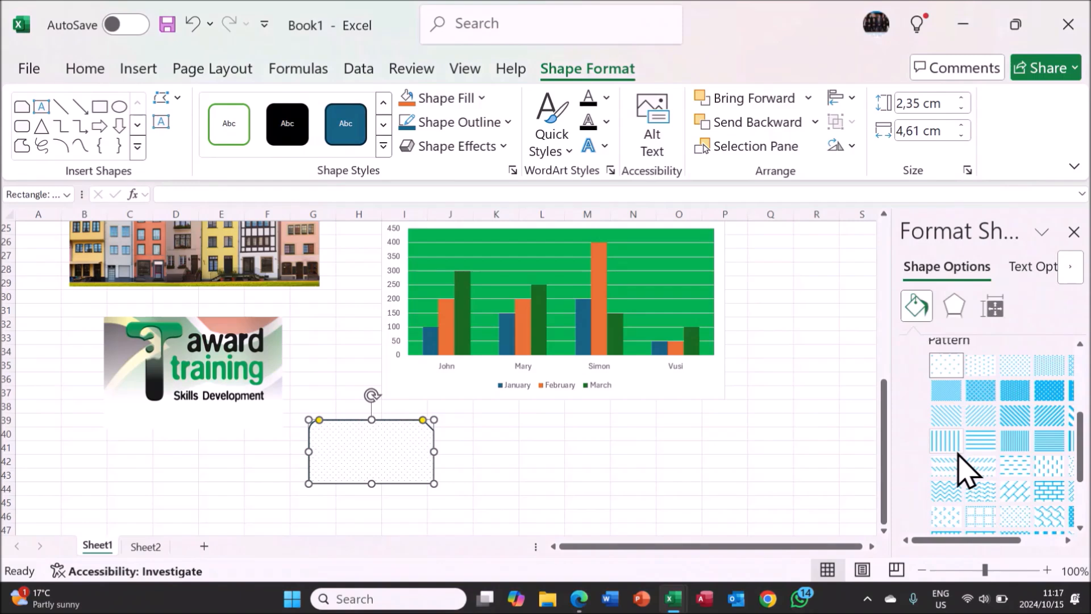
left_click(998, 453)
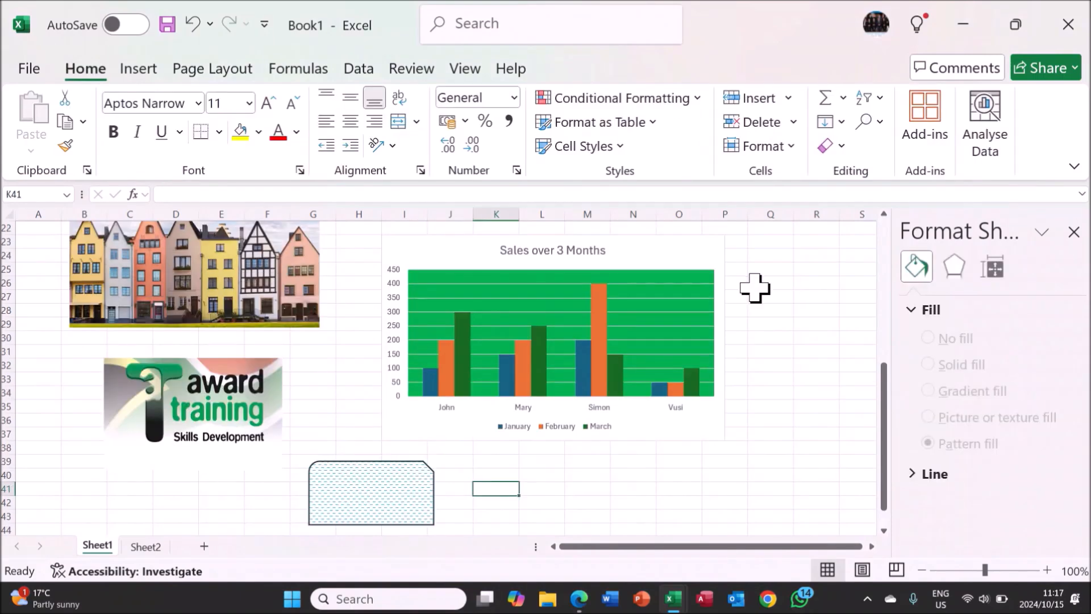
Start saving the workbook under a new name and browse to the Excel folder inside Award Media Training.
left_click(46, 68)
left_click(61, 375)
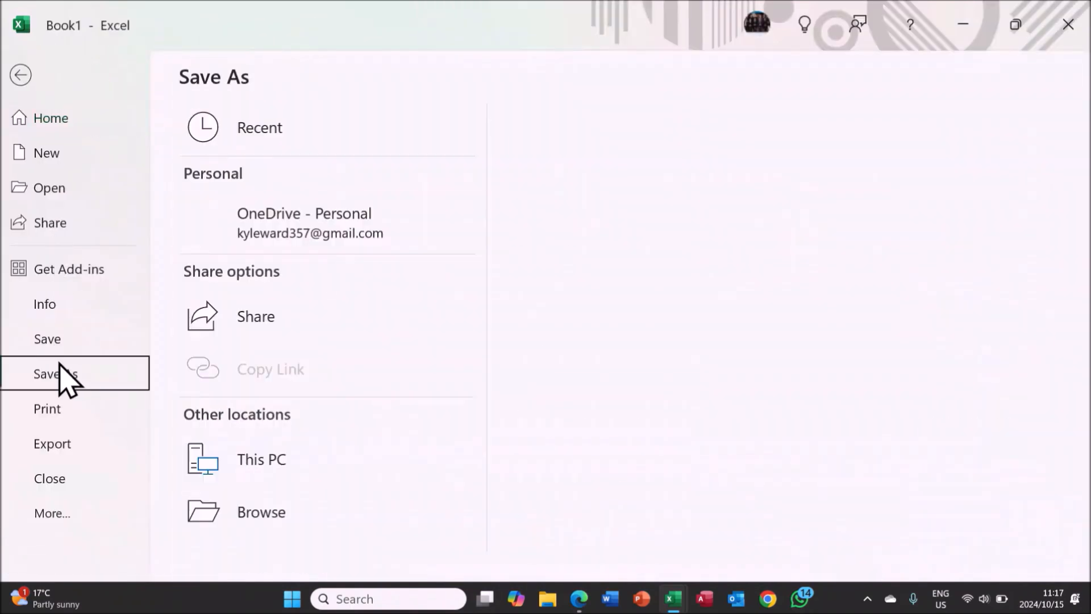
scroll(271, 532, "down", 1)
left_click(266, 540)
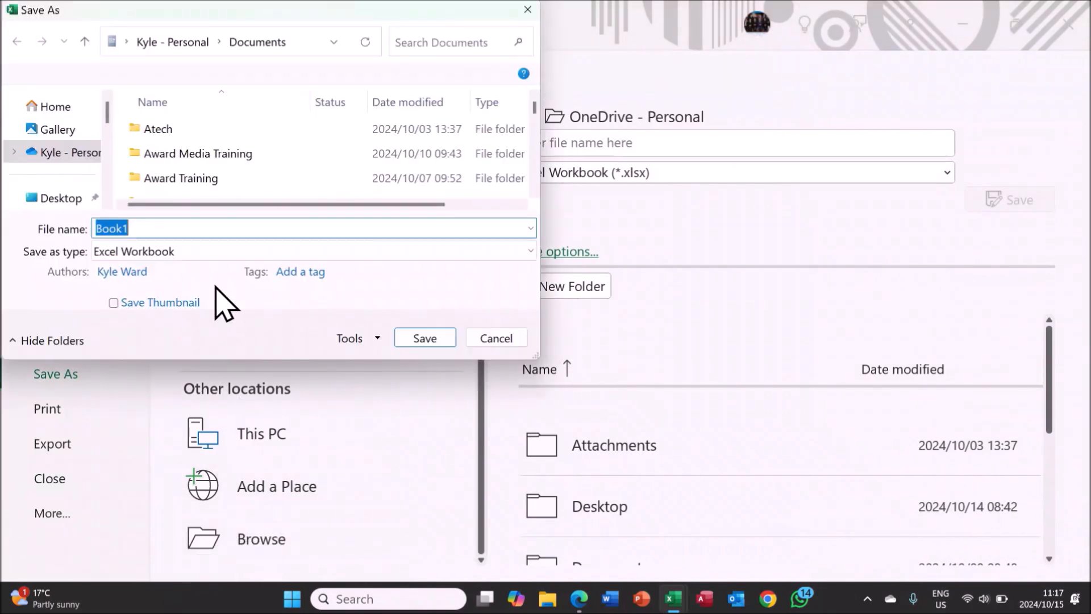
double_click(210, 155)
double_click(212, 133)
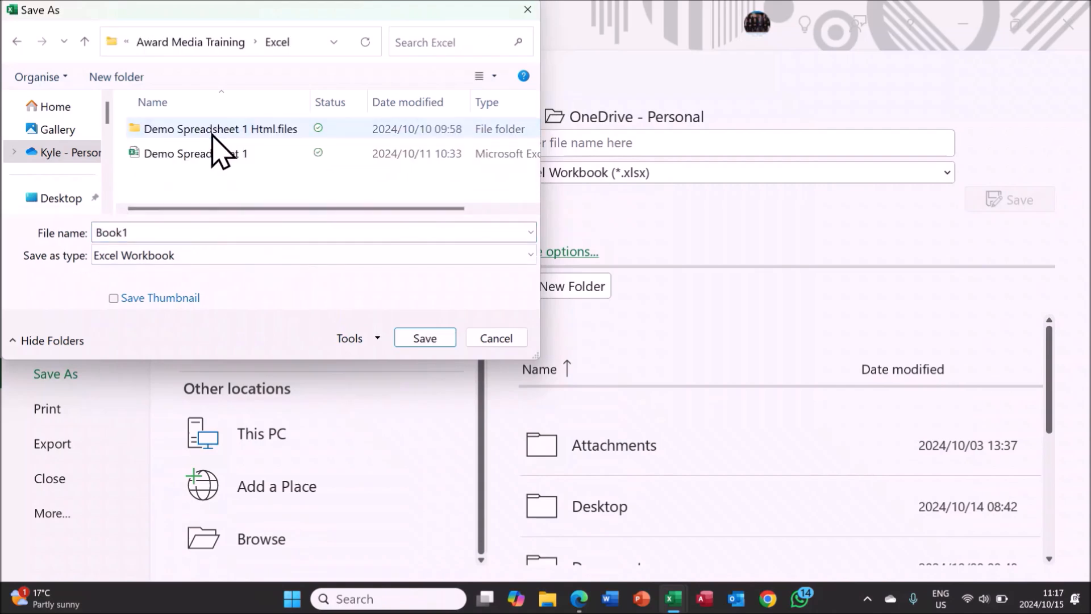
Save the workbook as "Demo Spreadsheet 2 - Charts and Graphs" in Excel Workbook format.
double_click(209, 233)
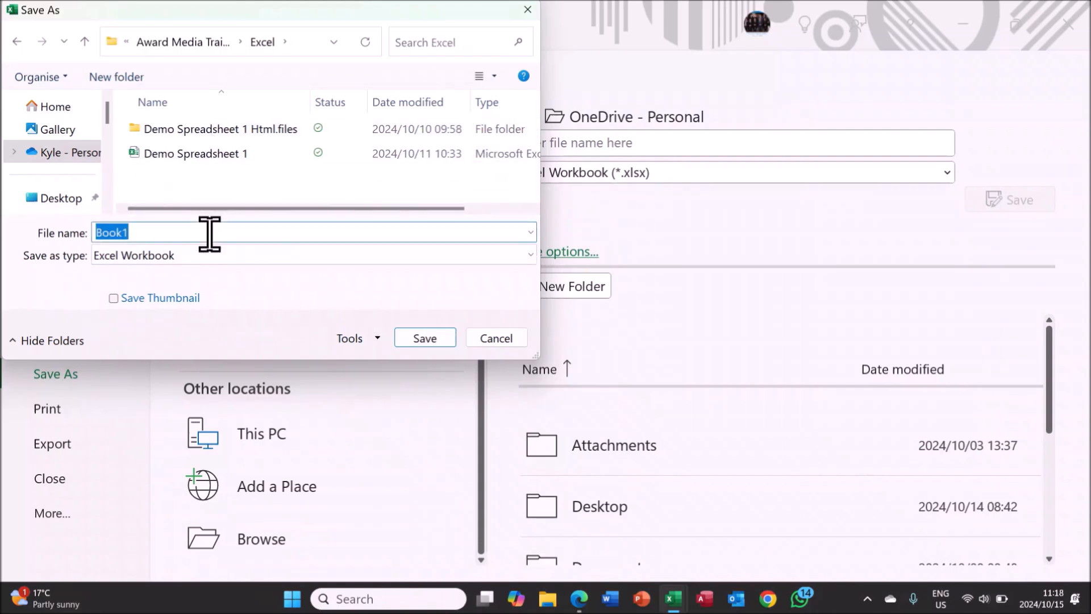
type("Demo Spreadsheet ")
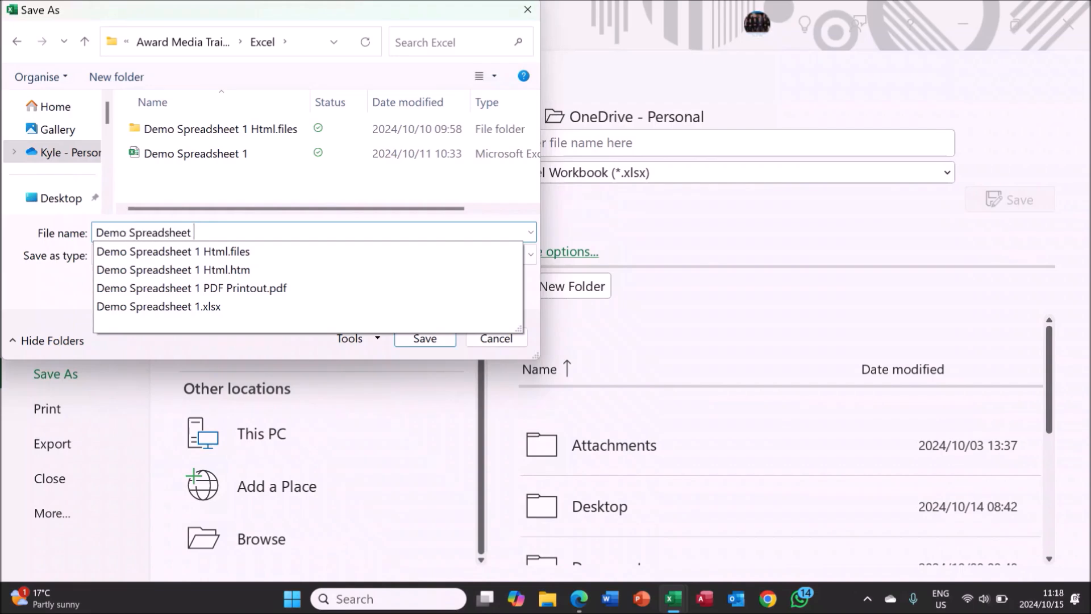
type("2 - Charts and Graphs")
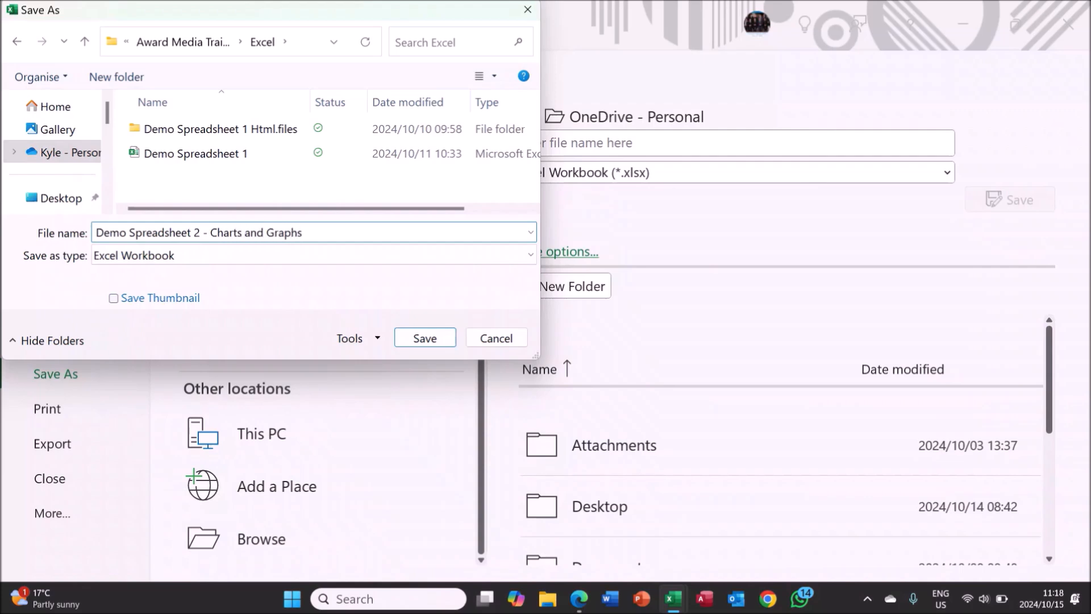
key("Return")
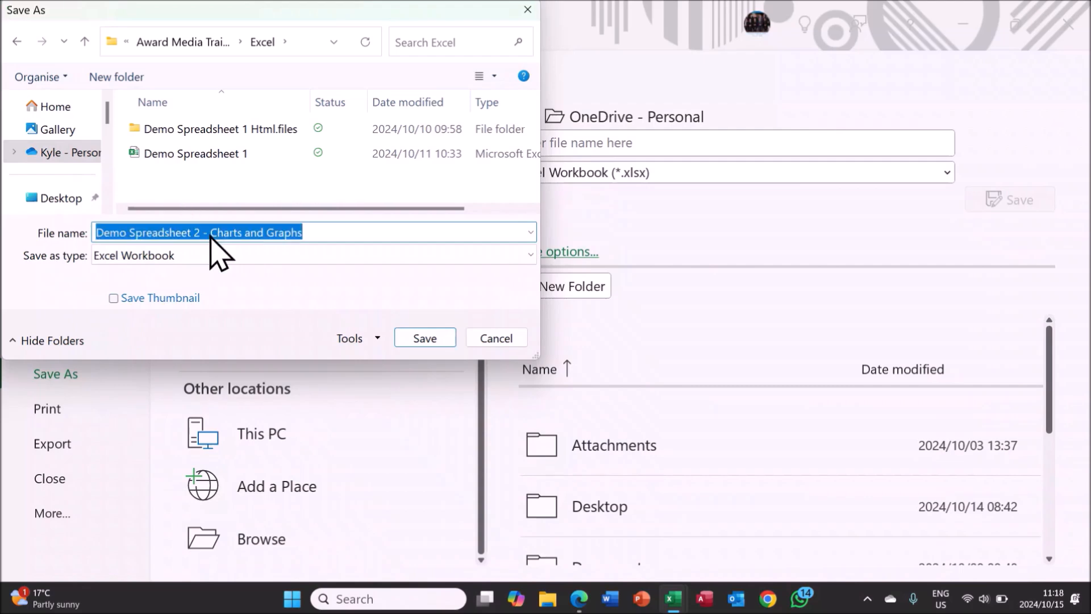